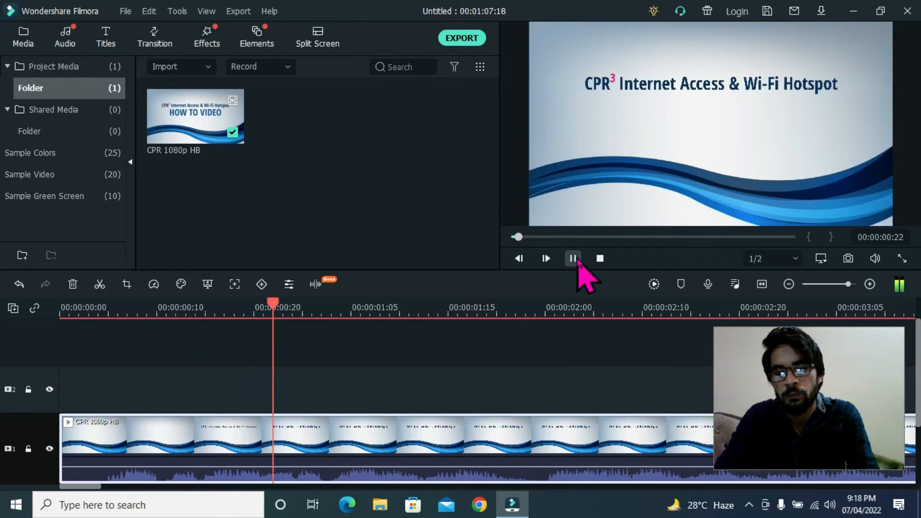
Add the Subtitle 15 preset on the track above the video clip, starting at 00:00:00:05
left_click(574, 259)
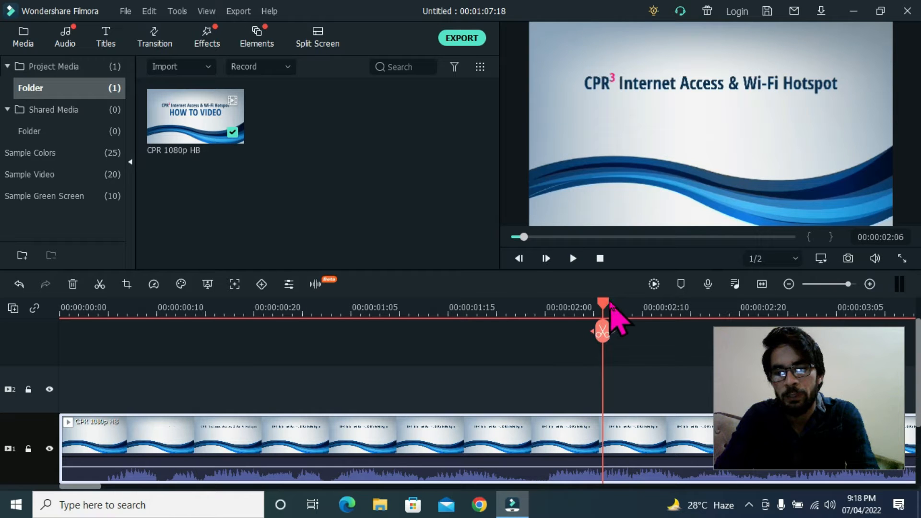
left_click_drag(605, 305, 533, 348)
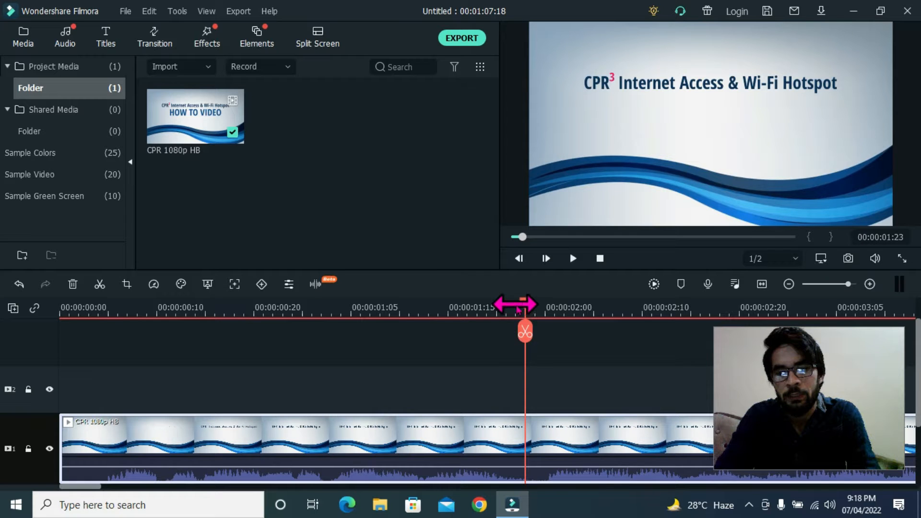
left_click_drag(522, 304, 111, 405)
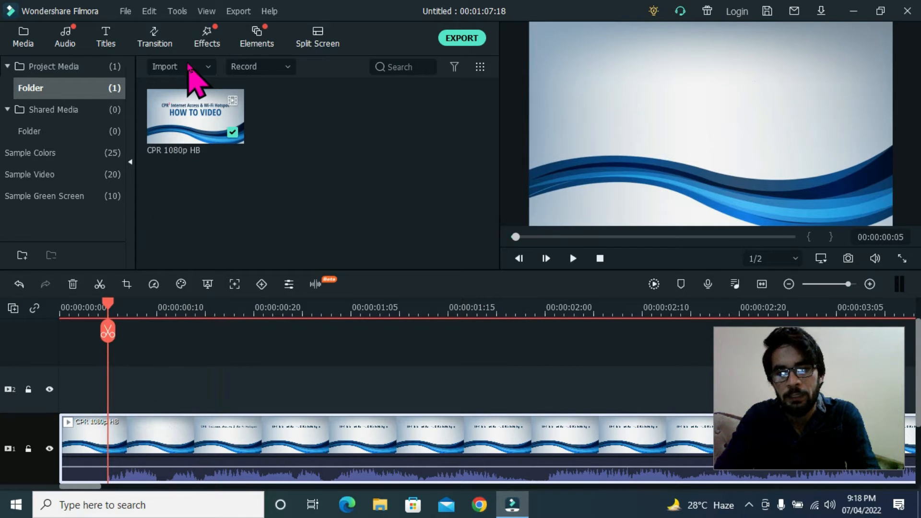
left_click(102, 37)
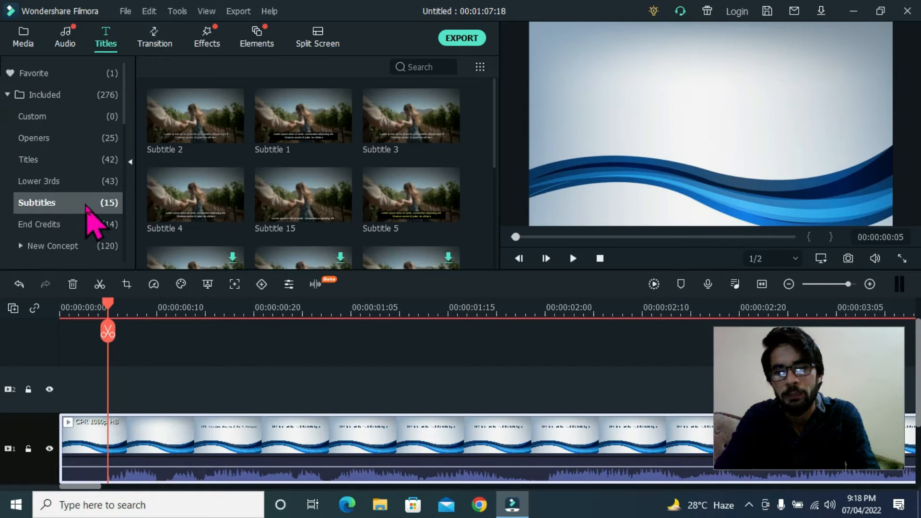
scroll(283, 205, "down", 3)
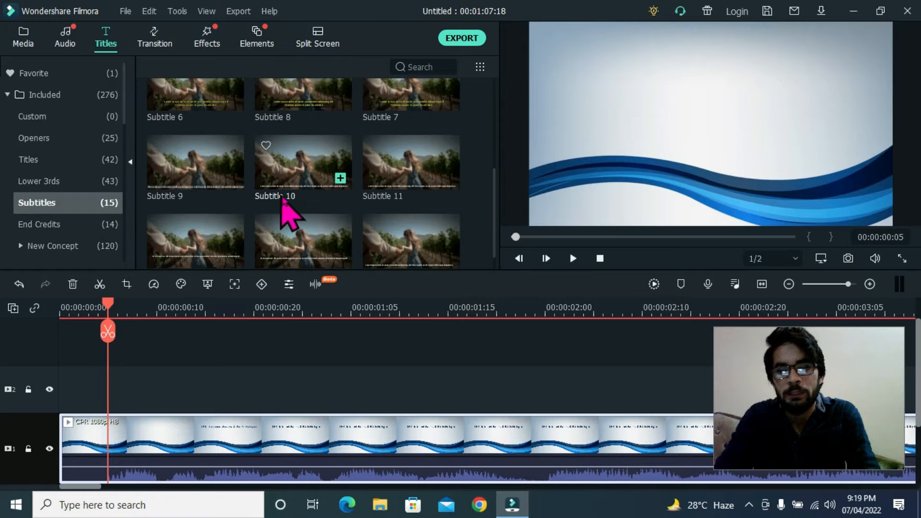
scroll(287, 199, "up", 3)
scroll(313, 206, "down", 5)
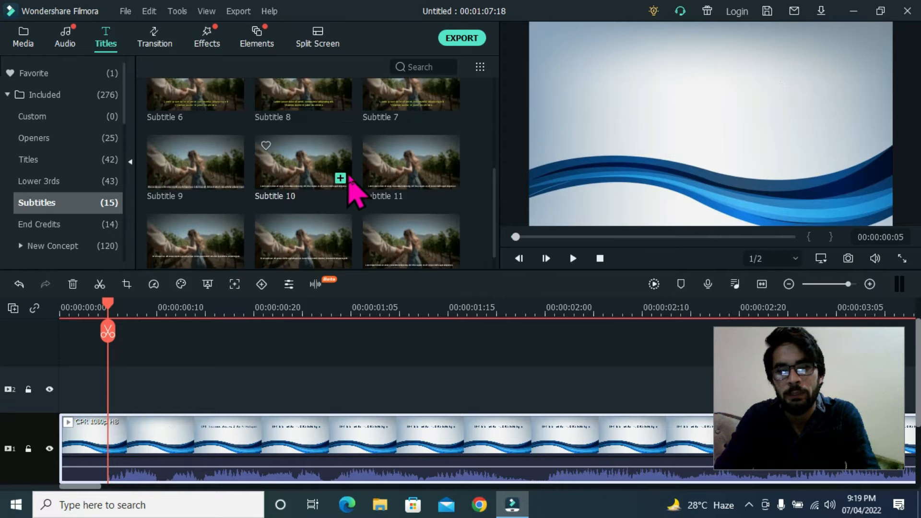
scroll(294, 194, "up", 5)
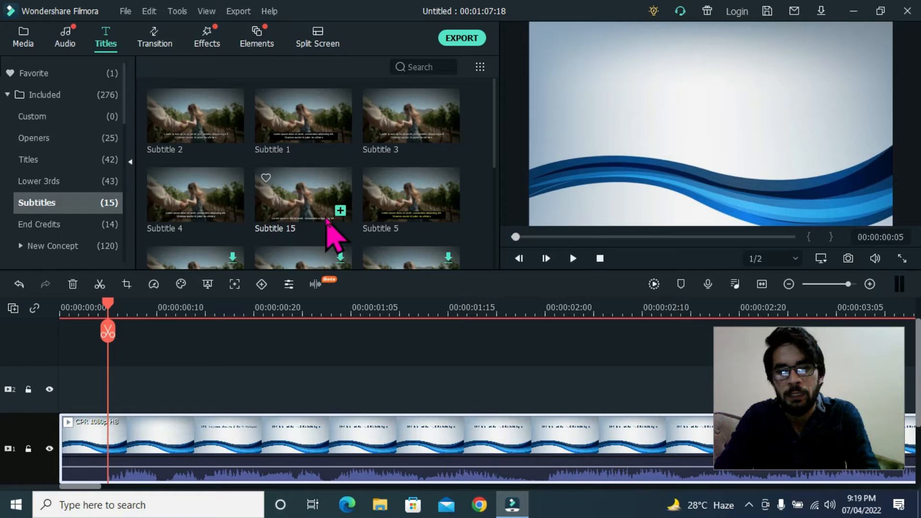
left_click(341, 210)
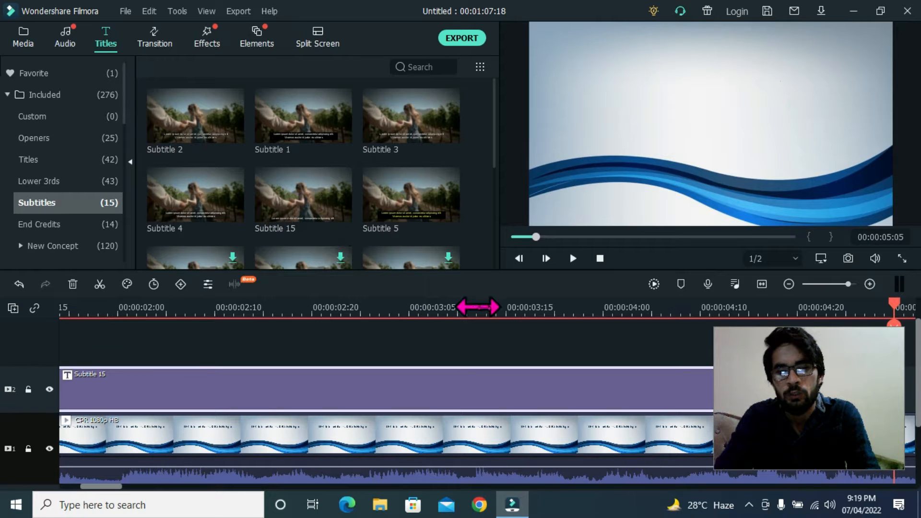
Shorten the Subtitle 15 clip to match the first spoken phrase, ending just before the two-second mark
left_click(788, 284)
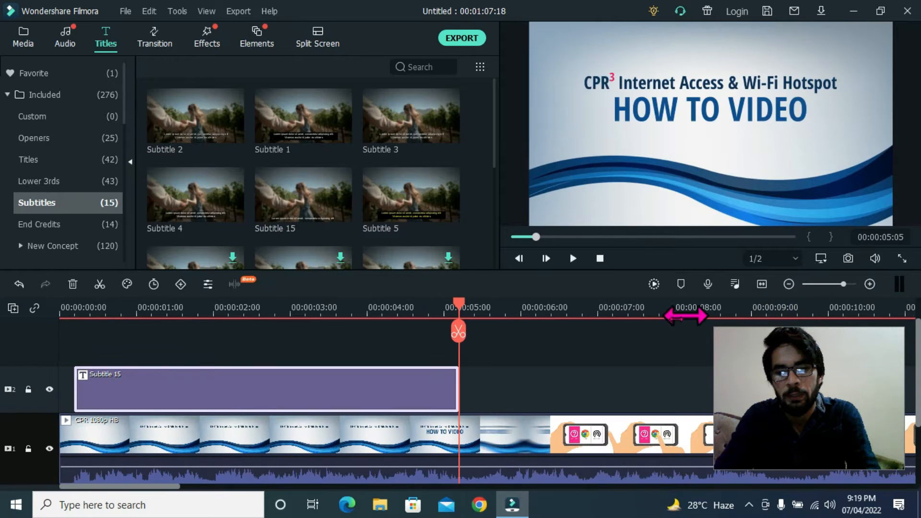
left_click_drag(459, 384, 249, 384)
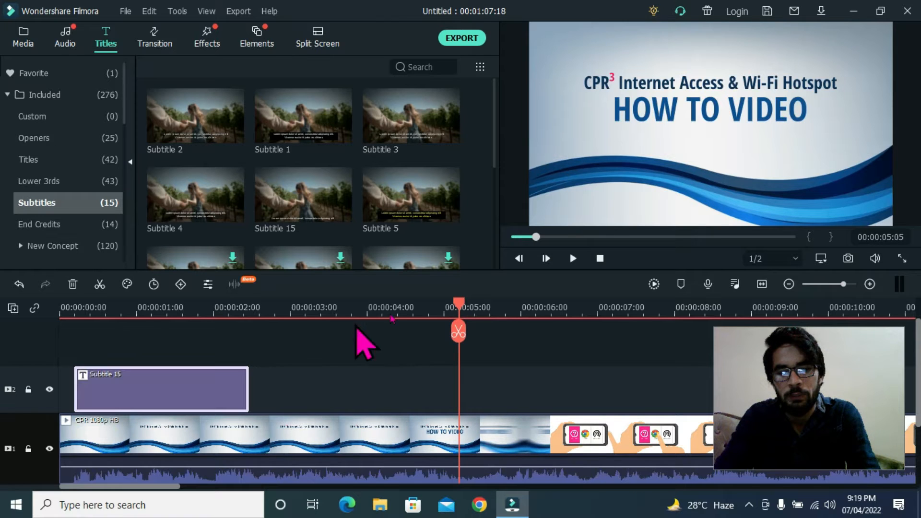
left_click_drag(460, 318, 78, 353)
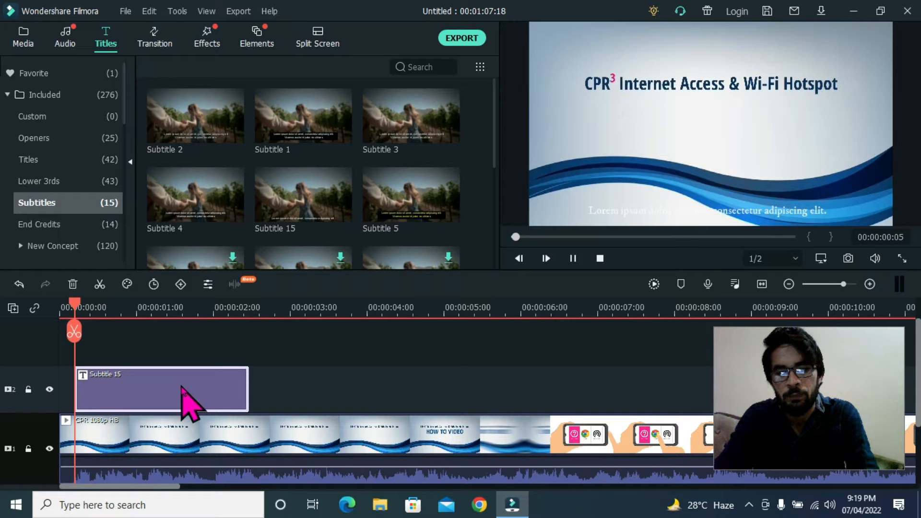
key("space")
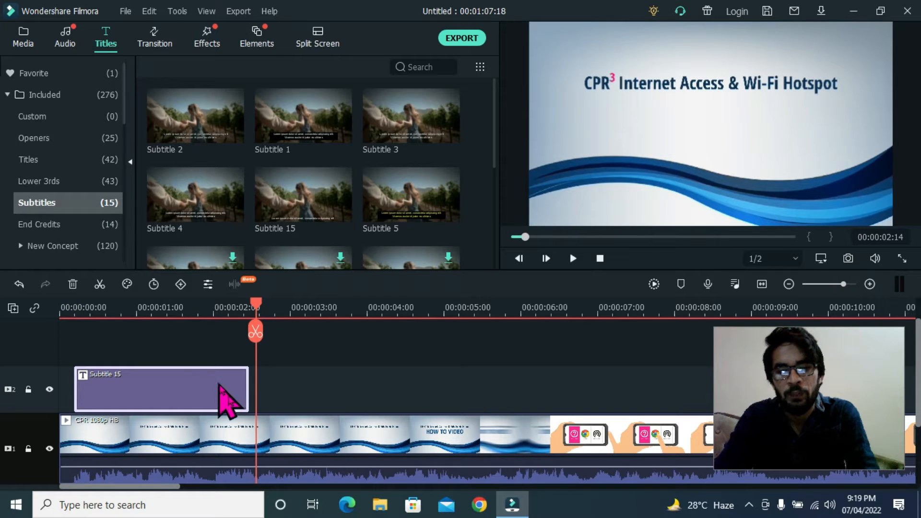
left_click_drag(249, 393, 208, 392)
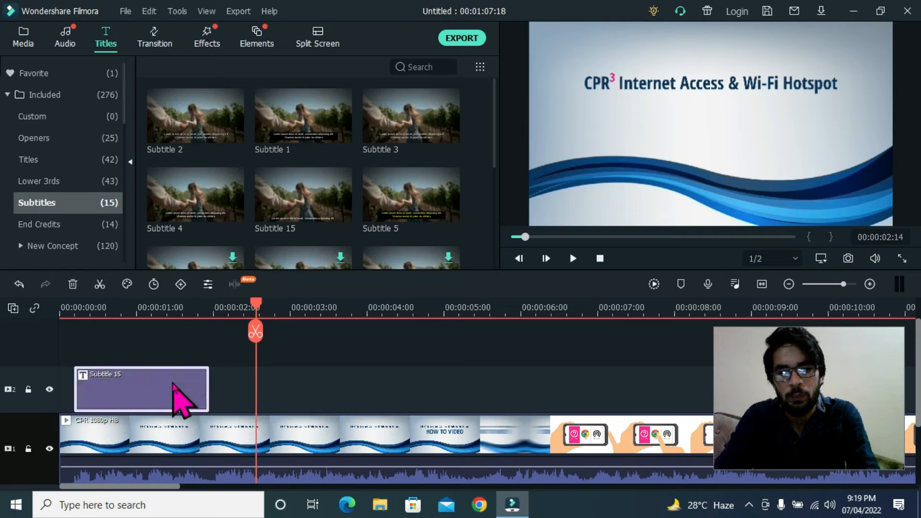
Replace the placeholder text of the Subtitle 15 clip with "welcome to your CPR3"
left_click(600, 259)
double_click(142, 392)
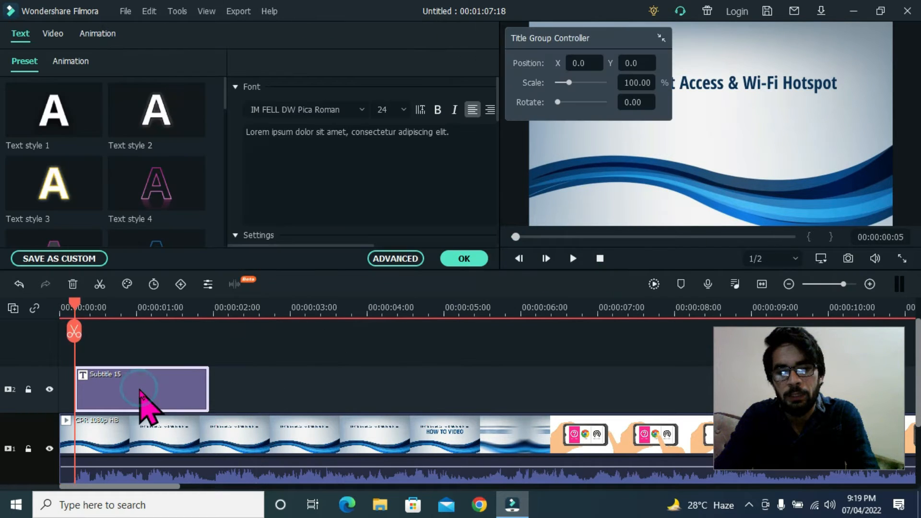
left_click_drag(444, 128, 299, 110)
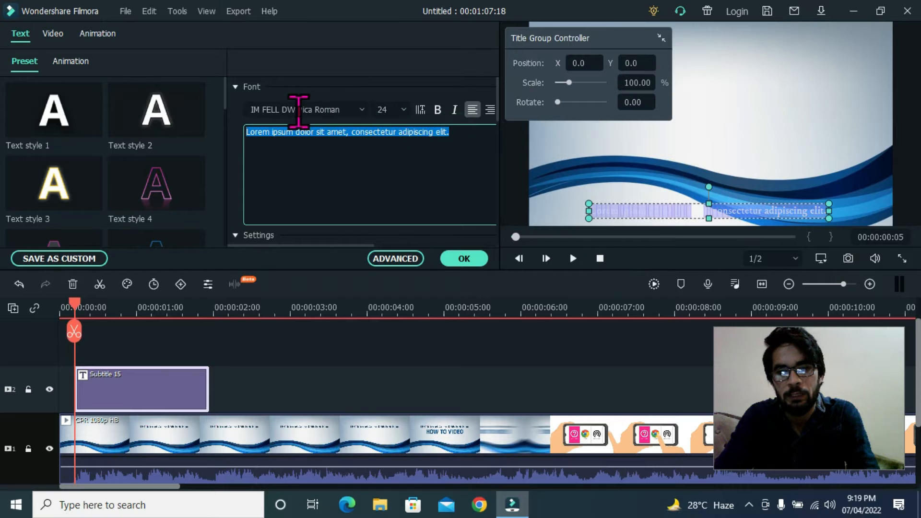
type("welcome to your CPR3")
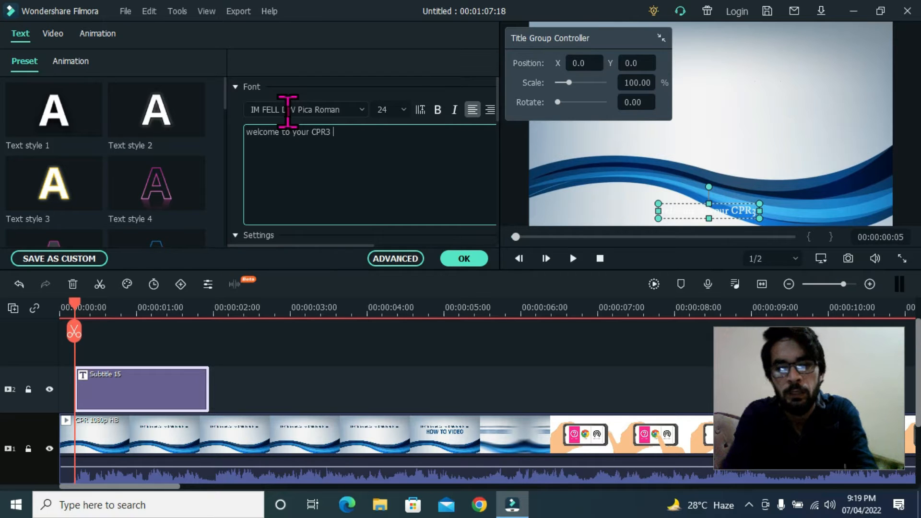
Play back the subtitle against the speech, extend its end to about 00:00:02:01, and finish the text editing
left_click(573, 259)
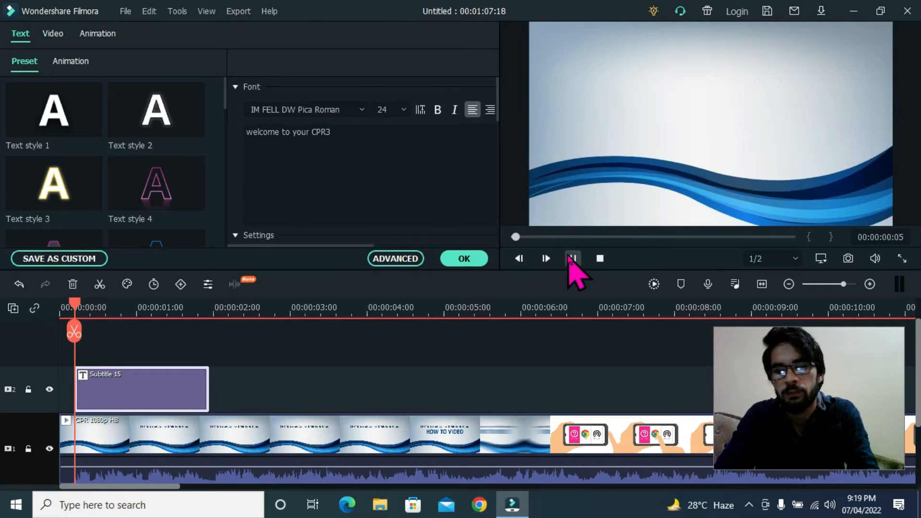
left_click(569, 256)
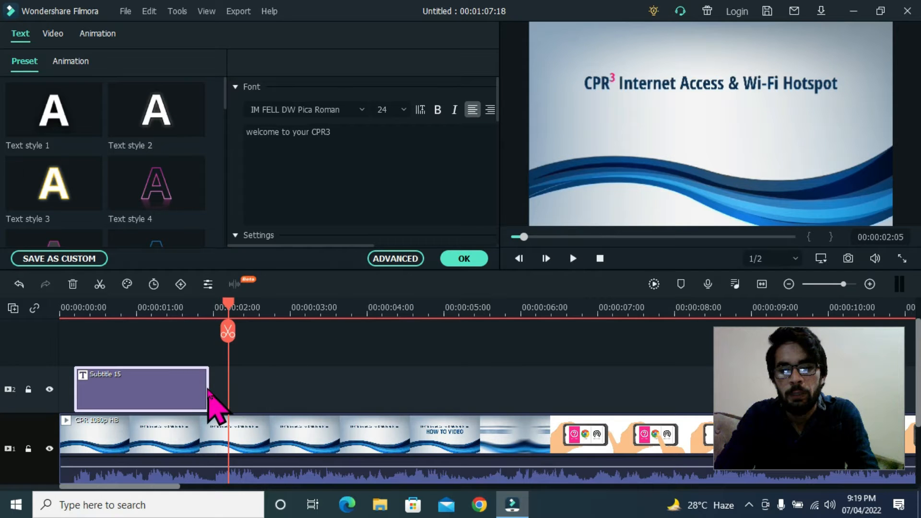
left_click_drag(210, 389, 218, 390)
left_click(225, 304)
left_click_drag(225, 304, 217, 326)
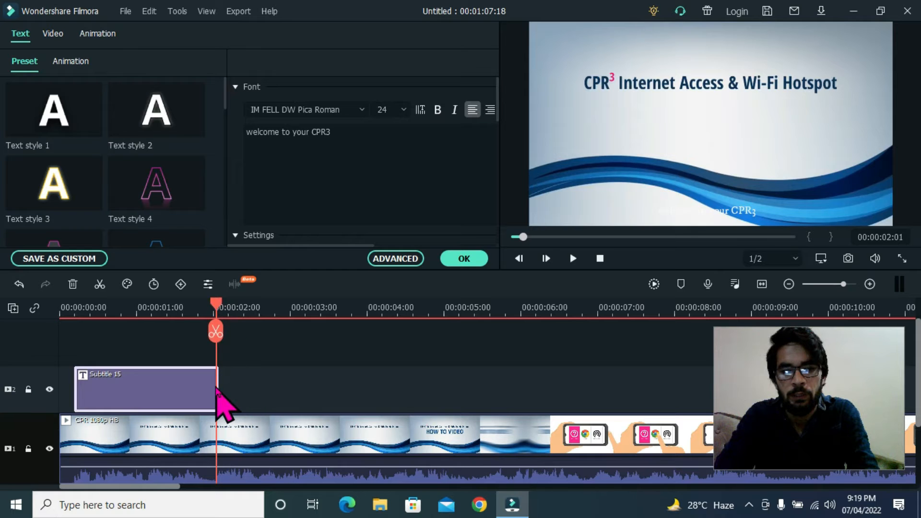
left_click_drag(218, 387, 215, 386)
left_click(263, 387)
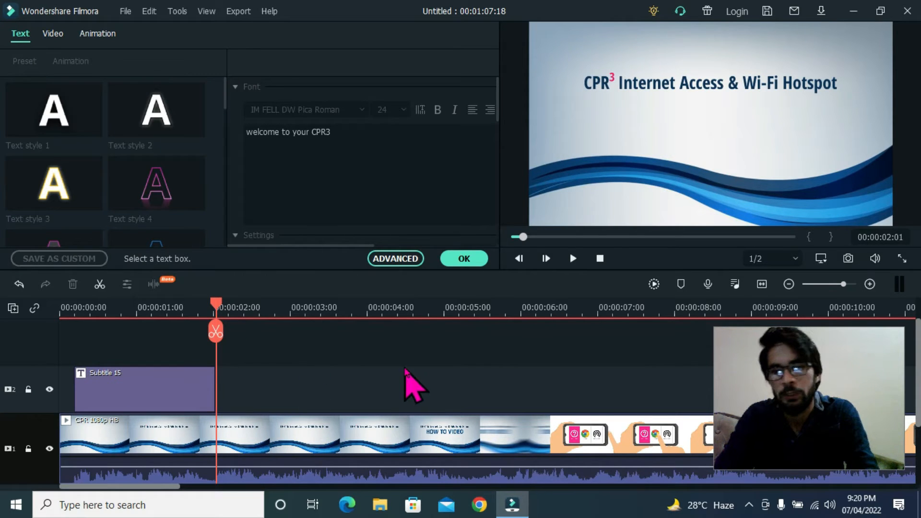
left_click(481, 248)
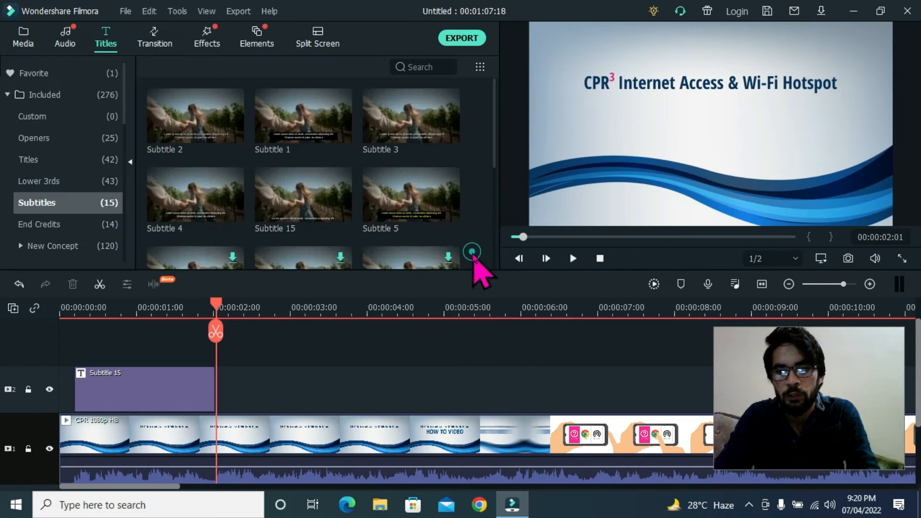
Preview the opening of the video in full screen from the start to check the subtitle, and return to the editor
left_click(897, 259)
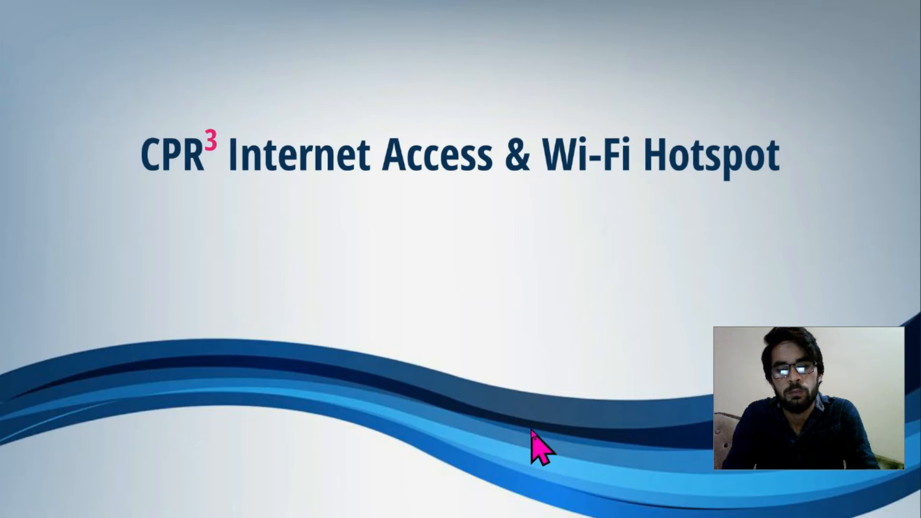
mouse_move(435, 505)
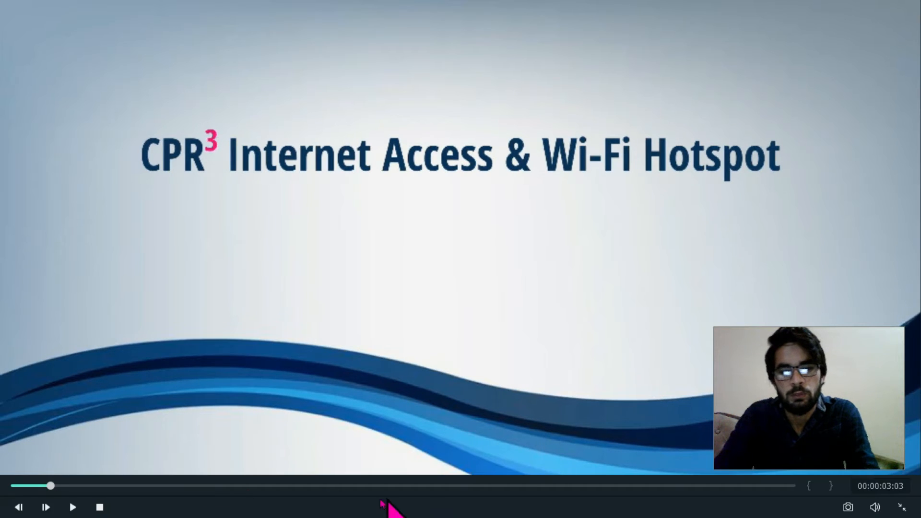
left_click_drag(54, 486, 9, 485)
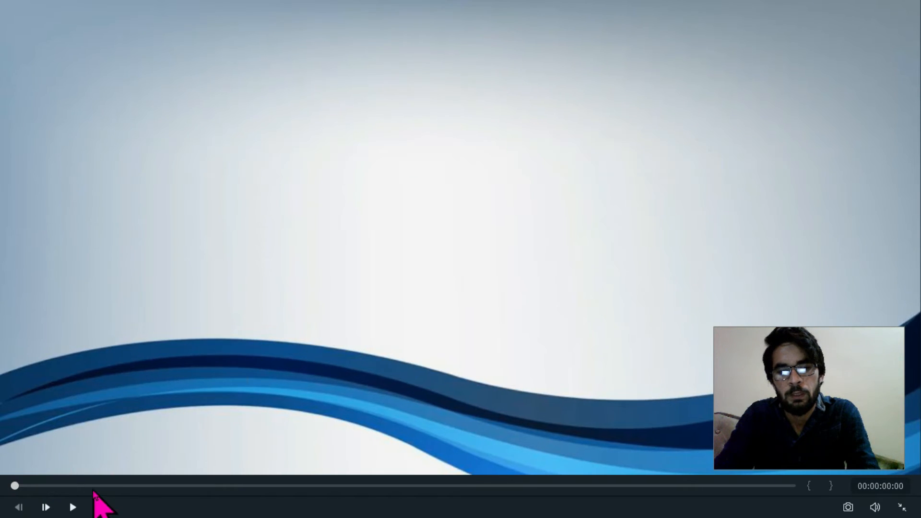
left_click(79, 505)
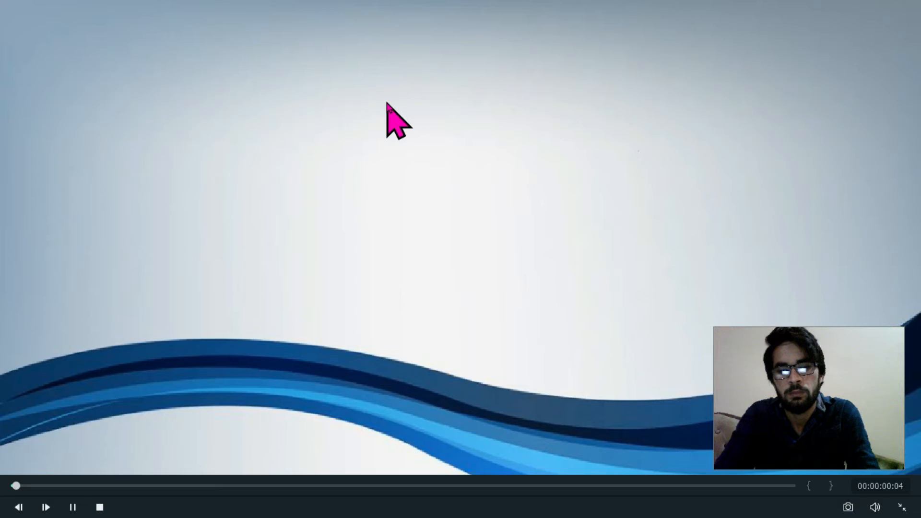
key("space")
mouse_move(551, 514)
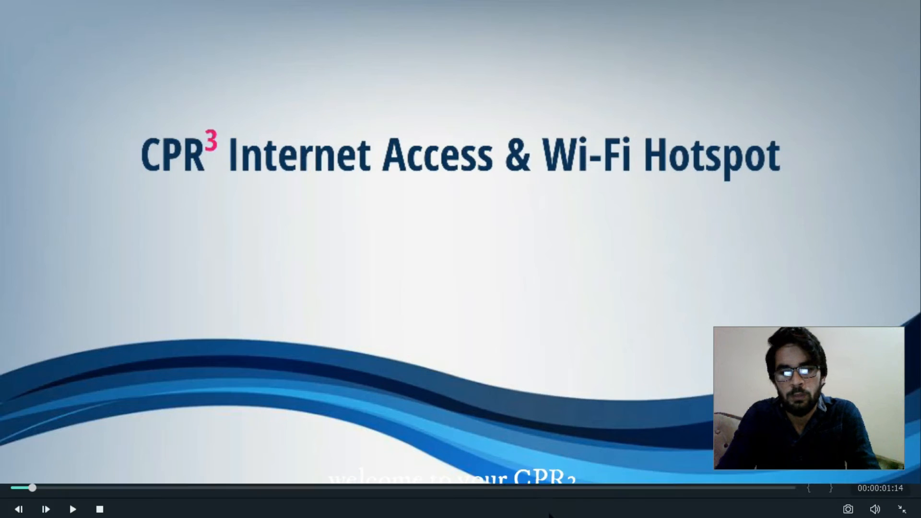
left_click(904, 506)
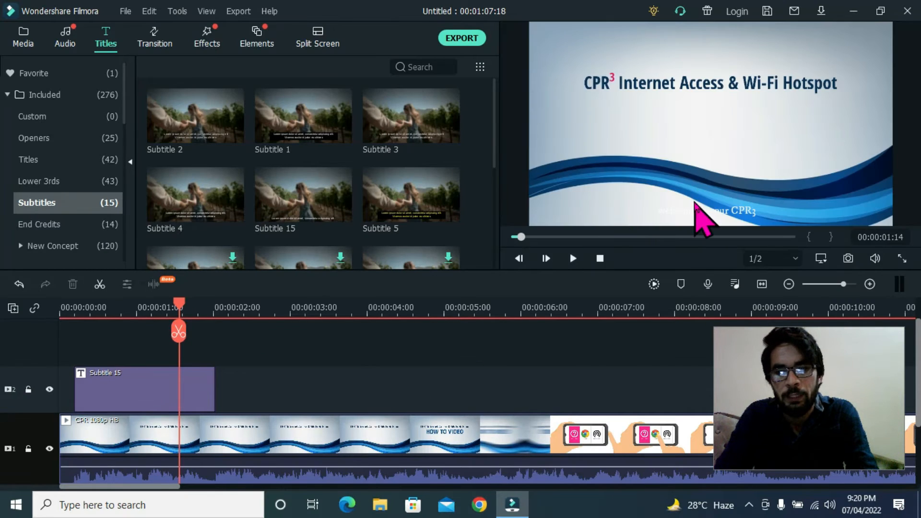
Change the subtitle's text fill colour to black in the advanced text settings, apply it, and play the video from the start
double_click(118, 398)
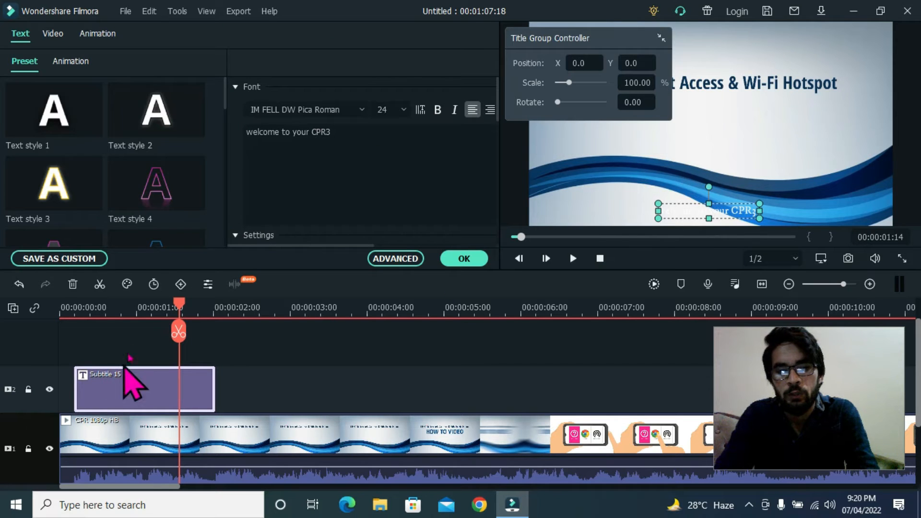
left_click(383, 262)
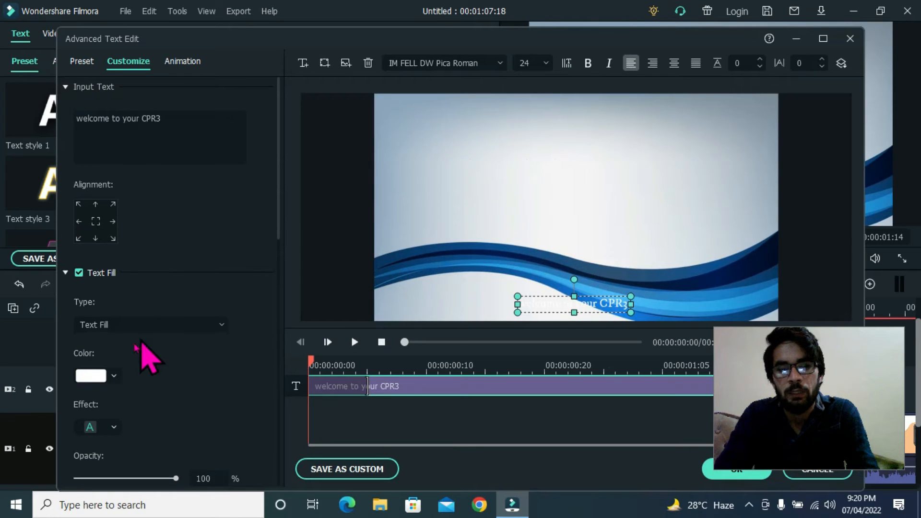
scroll(110, 378, "down", 1)
left_click(103, 337)
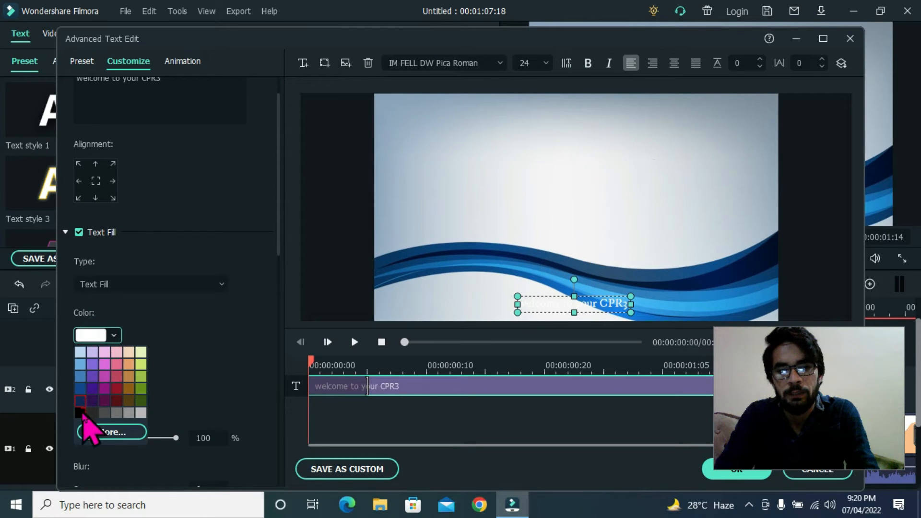
left_click(83, 397)
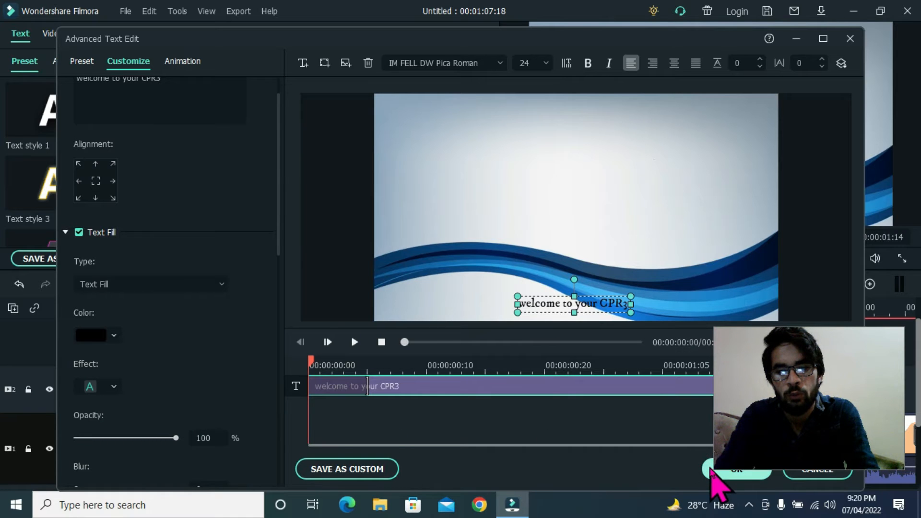
left_click(709, 466)
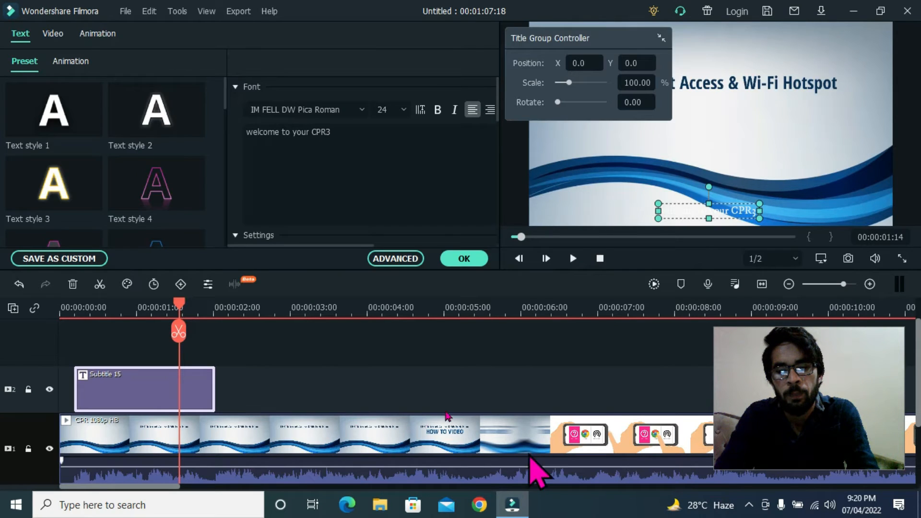
left_click(469, 259)
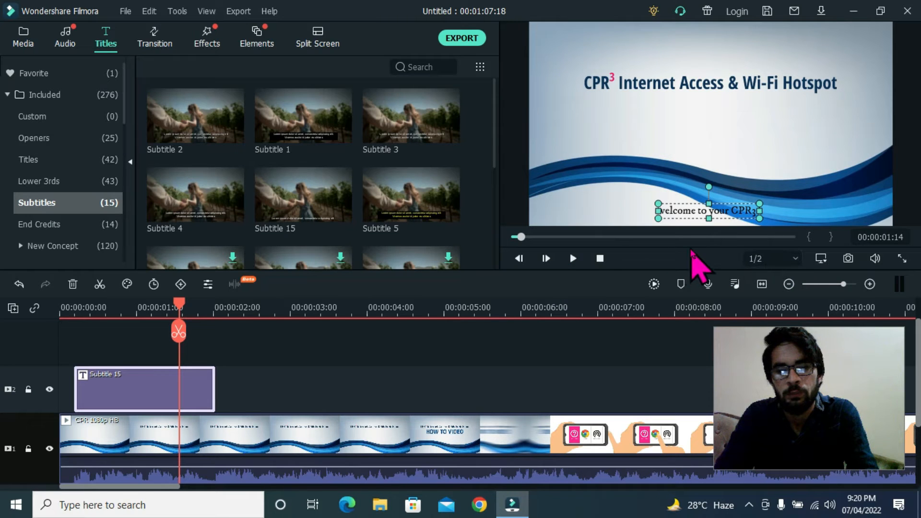
left_click(599, 258)
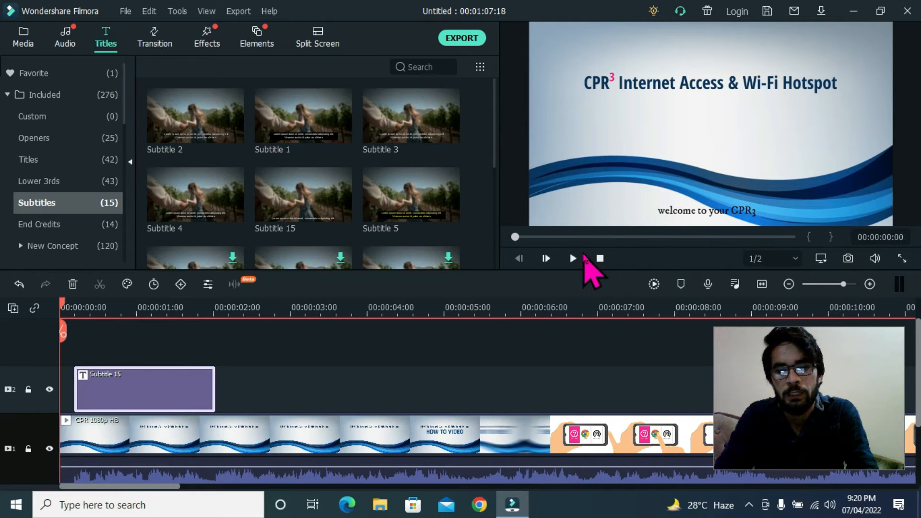
key("space")
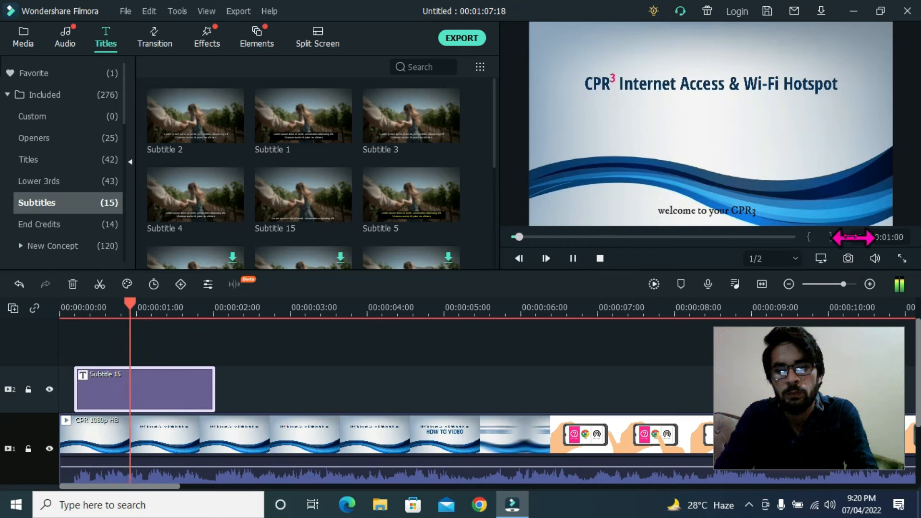
Play back the narration after the first subtitle repeatedly, up to about 00:00:05:07, to work out the next phrase and its timing
key("space")
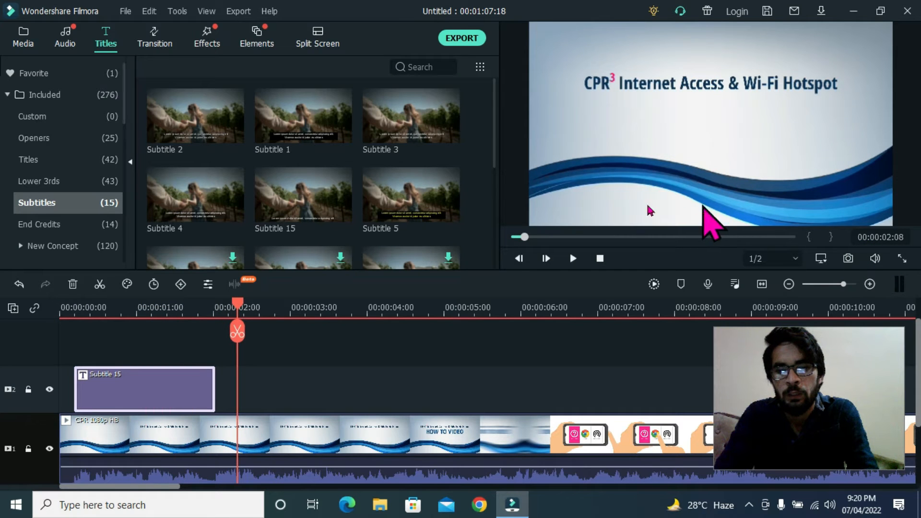
left_click_drag(237, 305, 170, 314)
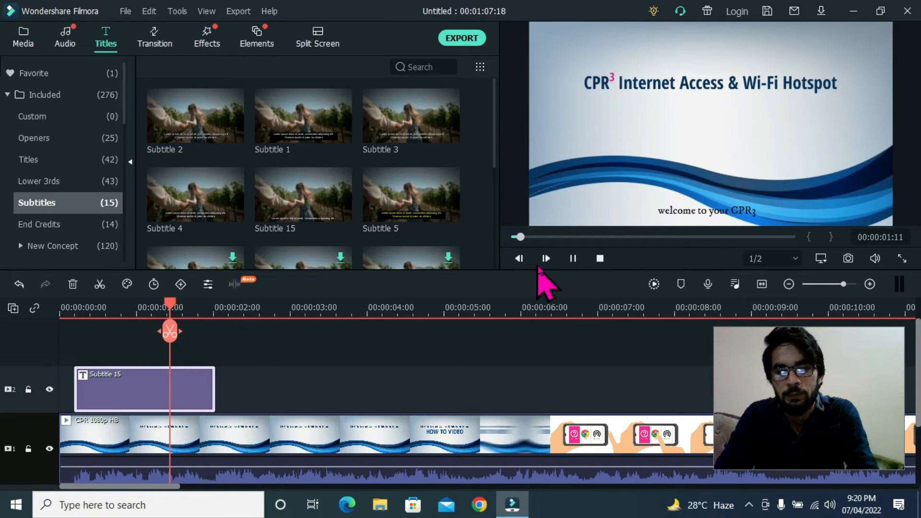
key("space")
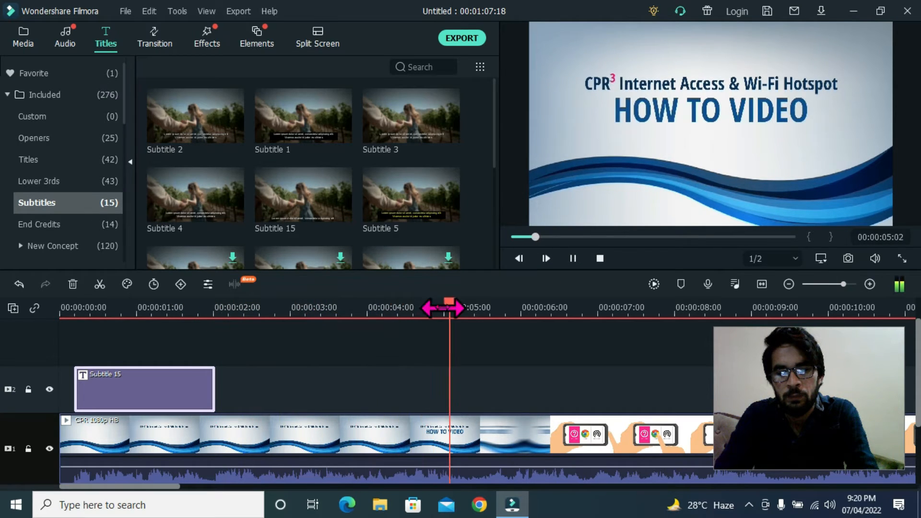
key("space")
left_click_drag(464, 304, 219, 358)
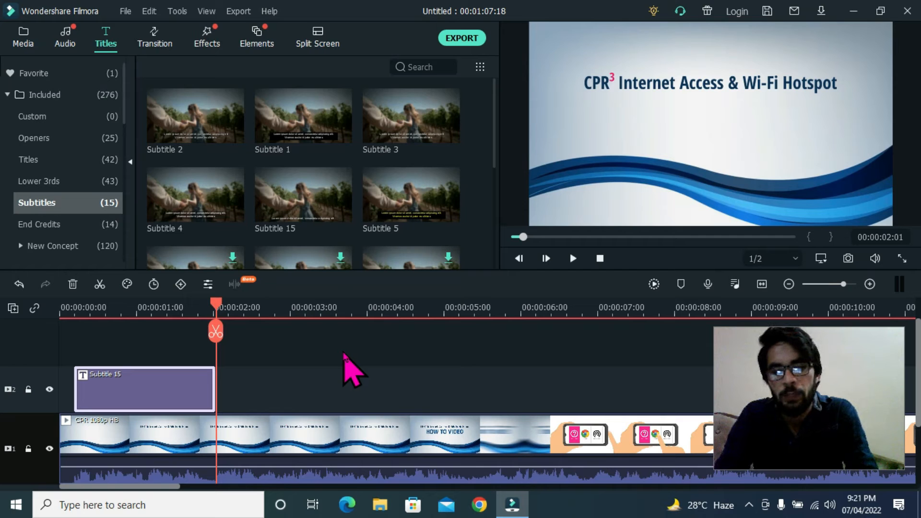
key("space")
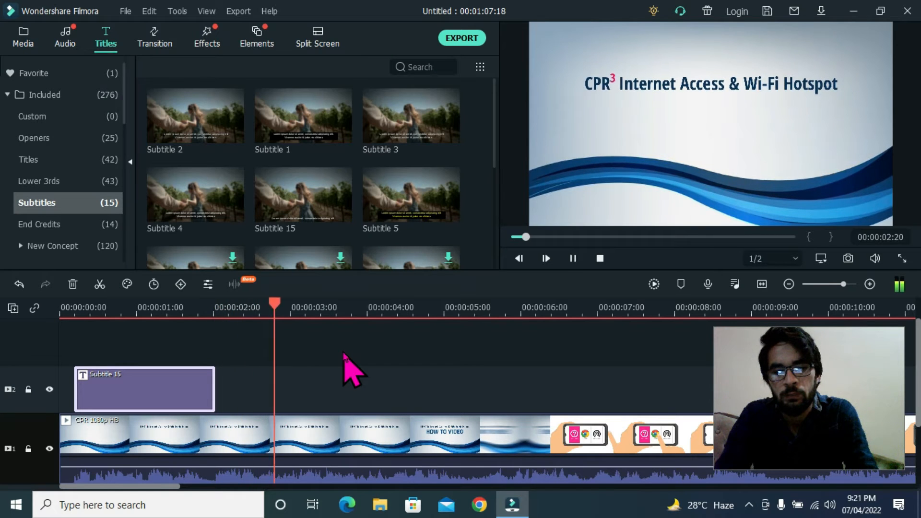
key("space")
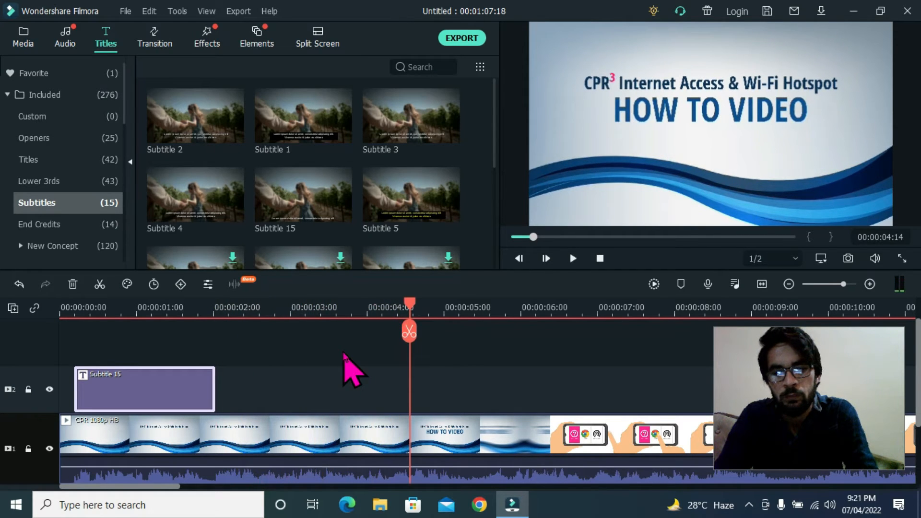
key("space")
key("space")
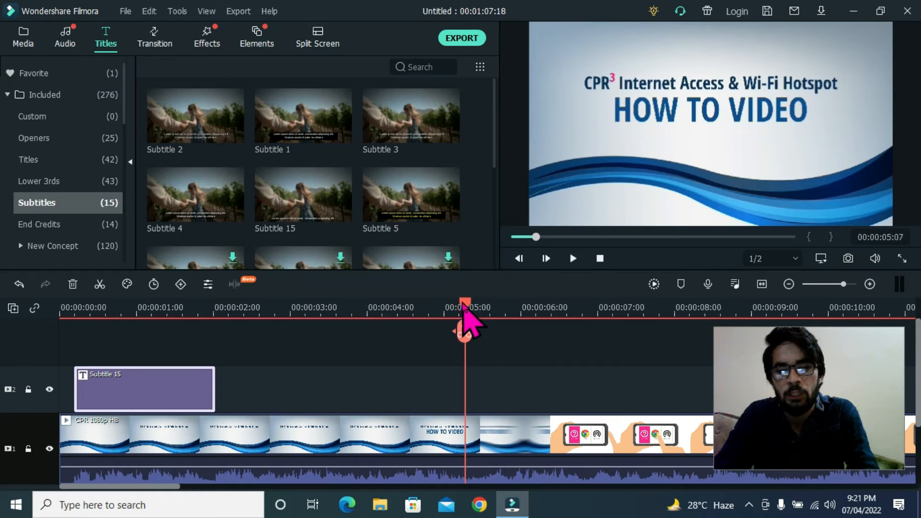
left_click_drag(465, 306, 221, 366)
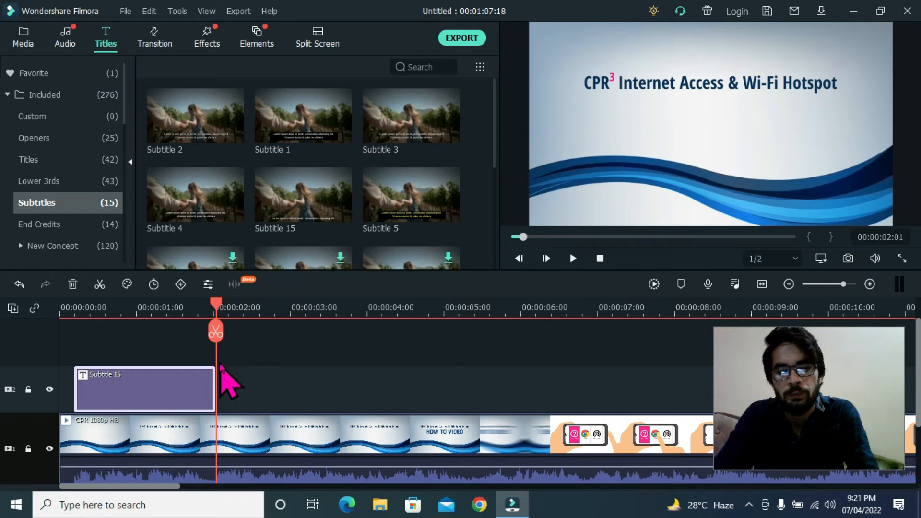
key("space")
key("space")
Add another Subtitle 15 clip to the subtitle track at 00:00:02:01, directly after the first subtitle
left_click_drag(278, 302, 218, 319)
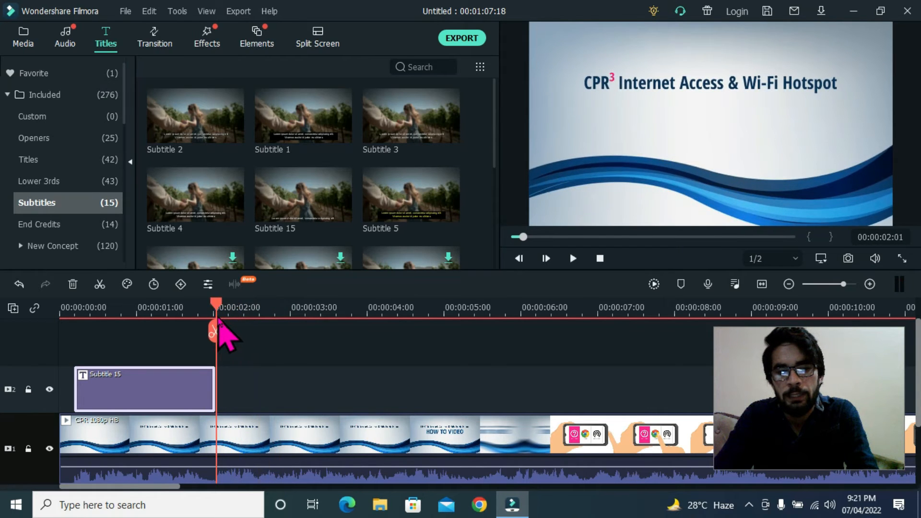
left_click(240, 383)
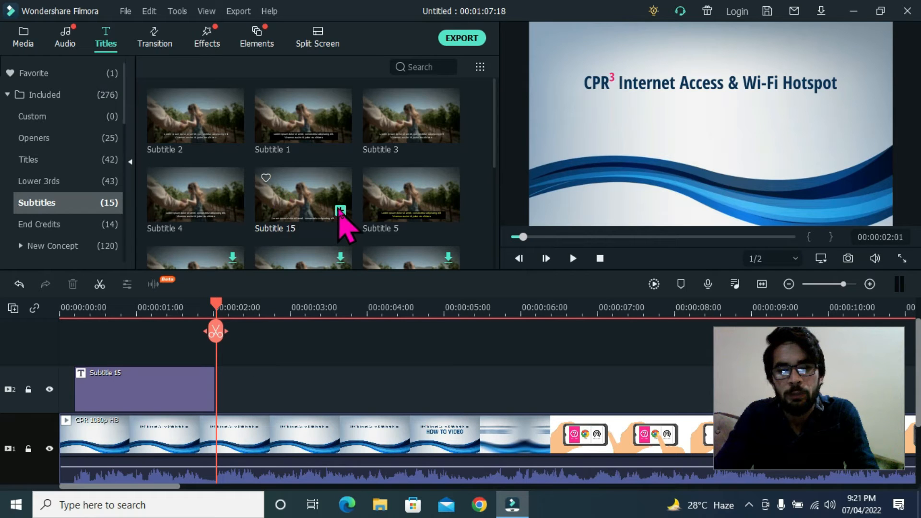
left_click(340, 208)
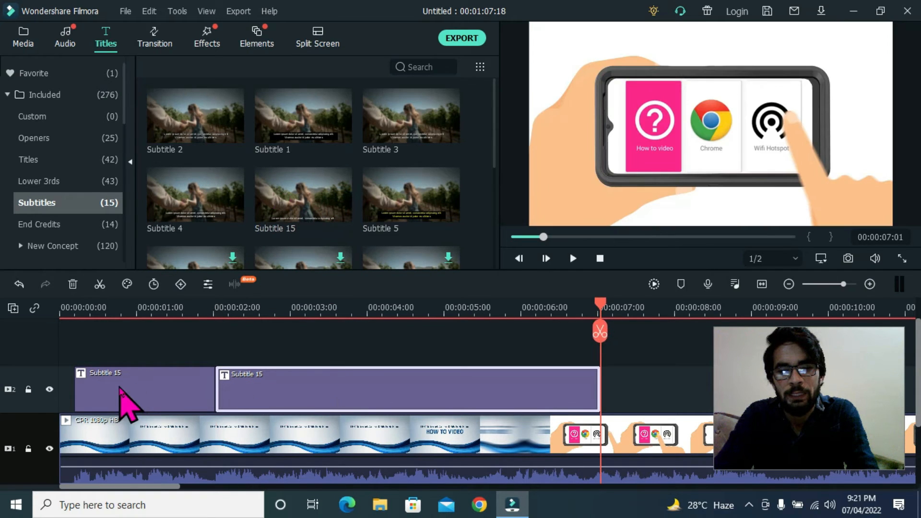
Replace the placeholder text of the second Subtitle 15 clip with "internet access"
double_click(305, 403)
left_click(477, 140)
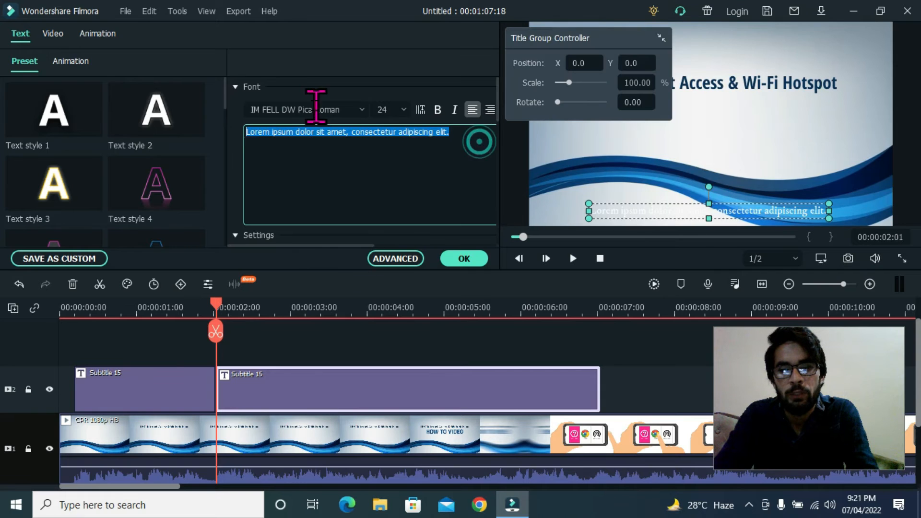
key("BackSpace")
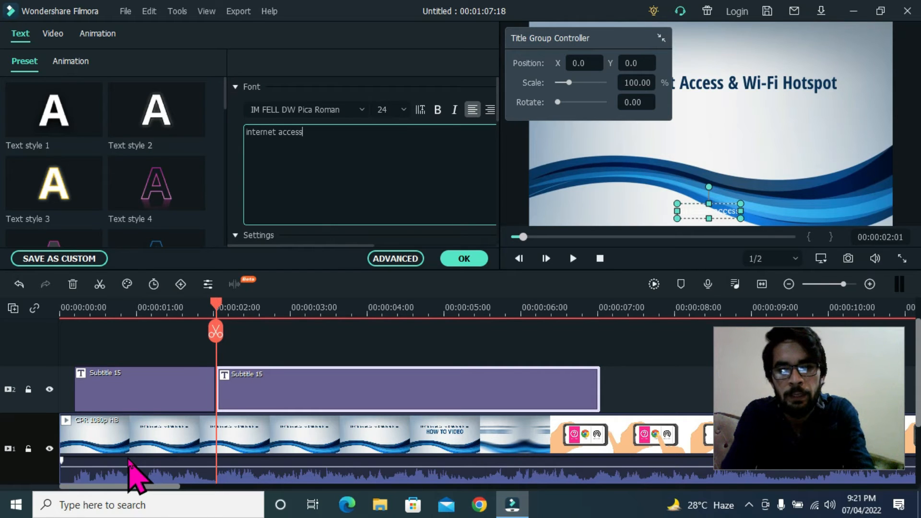
Listen to the following words, extend the second subtitle's text to "internet access and WIFI hotspot how to video", and finish the text editing
left_click(573, 258)
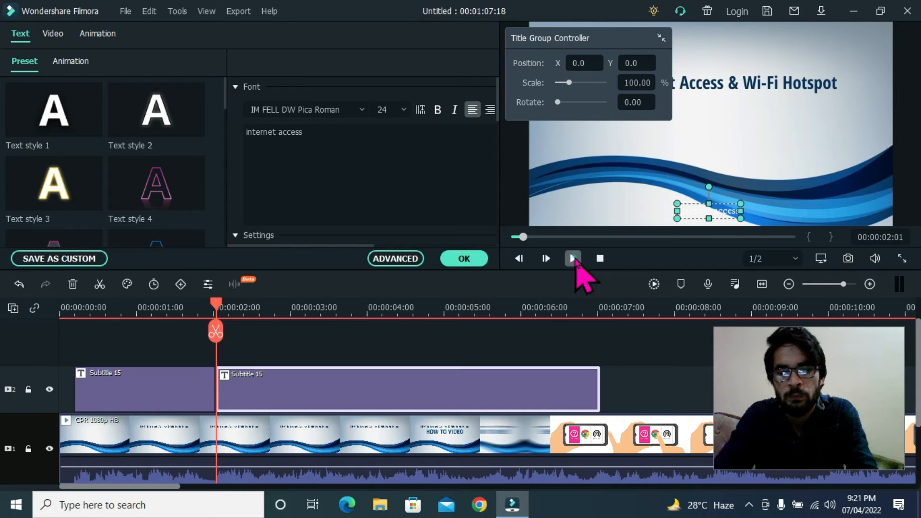
left_click(573, 258)
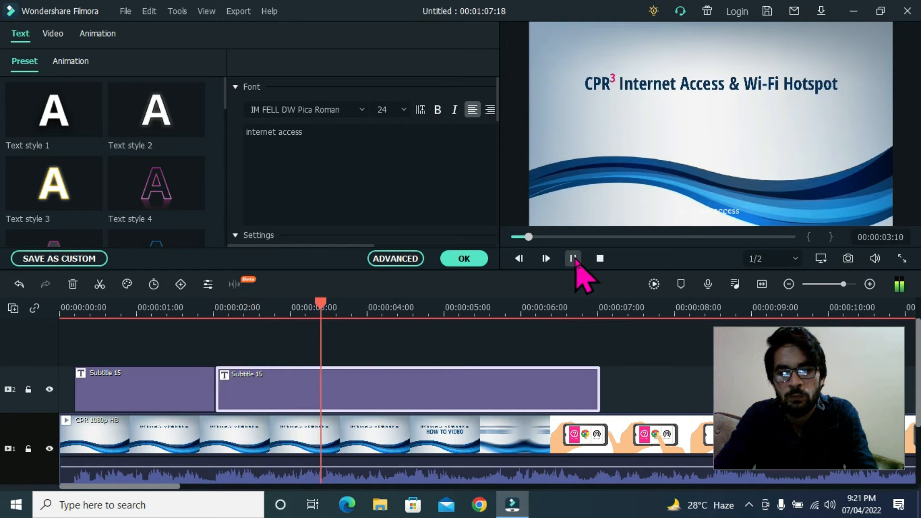
left_click(573, 258)
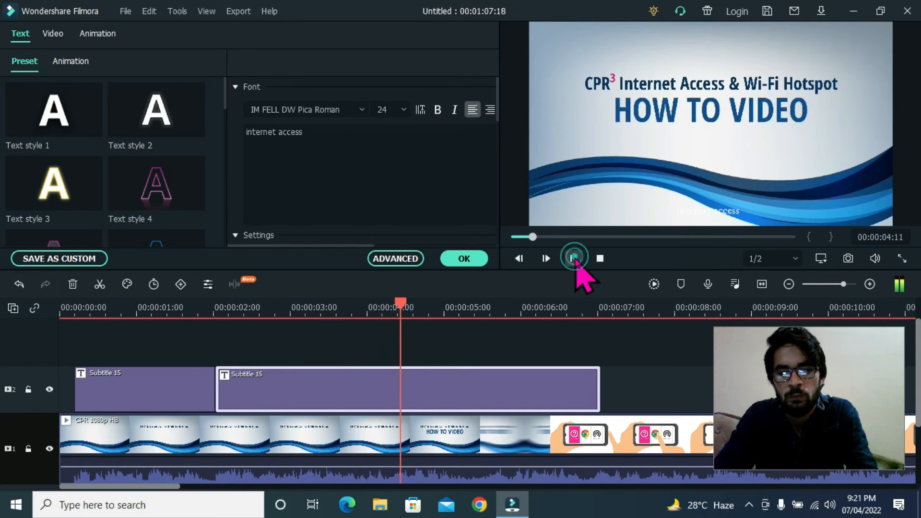
left_click(443, 165)
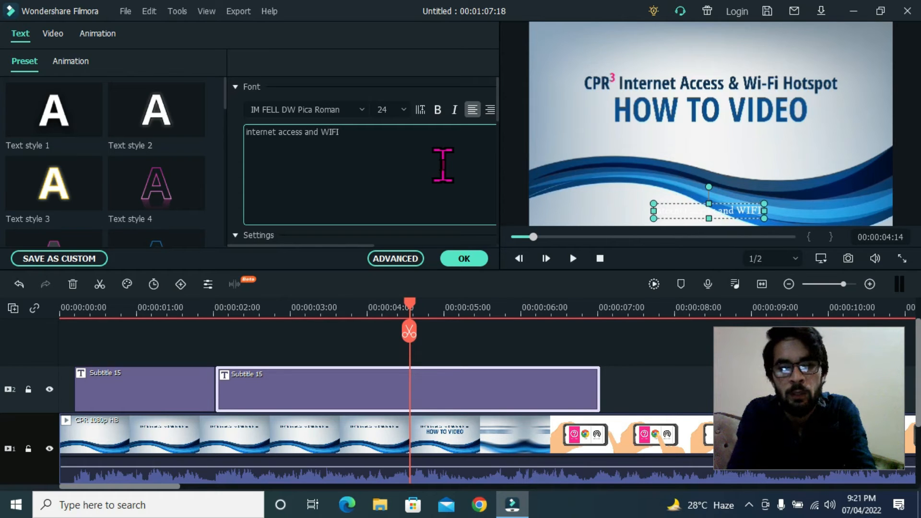
type("s")
type("pot how to vidoe")
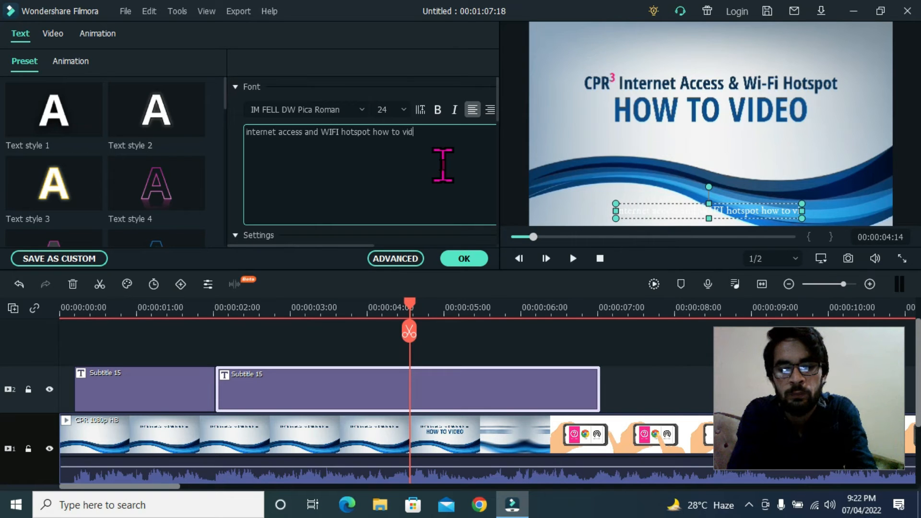
key("BackSpace")
key("BackSpace")
type("eo")
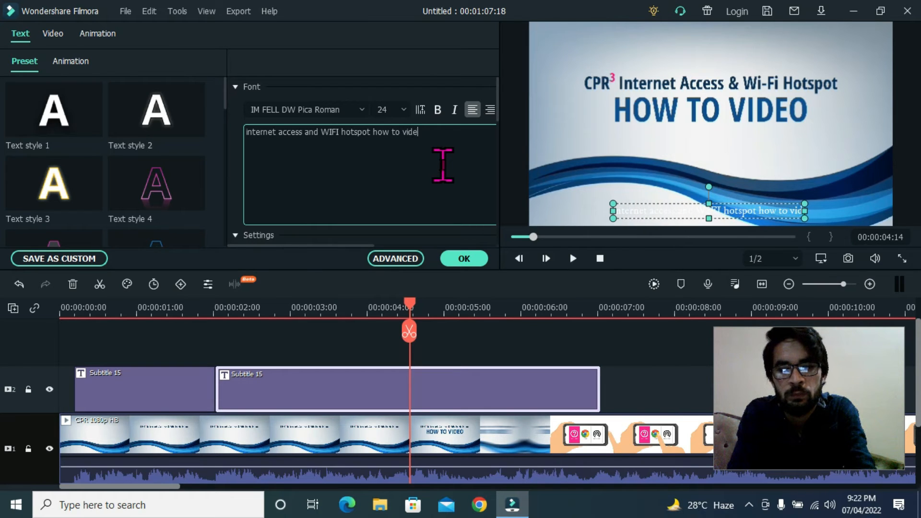
left_click(466, 258)
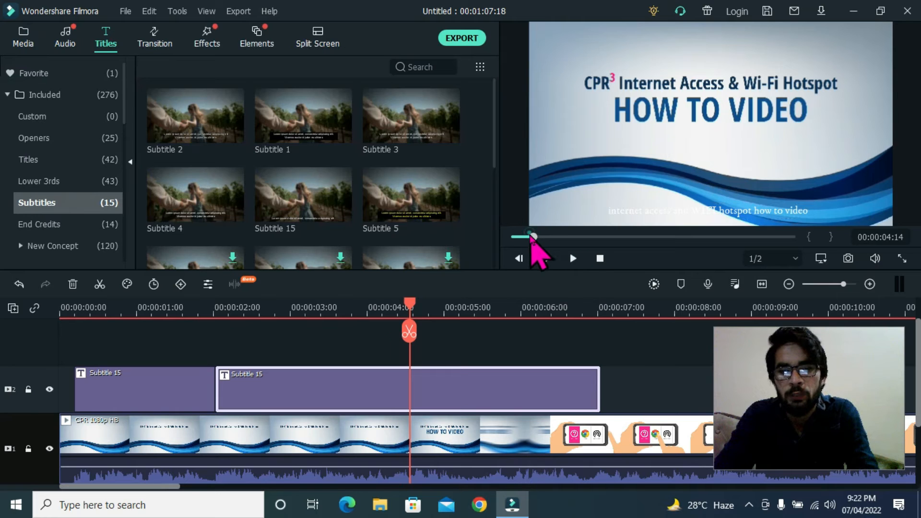
left_click_drag(532, 235, 511, 236)
double_click(412, 400)
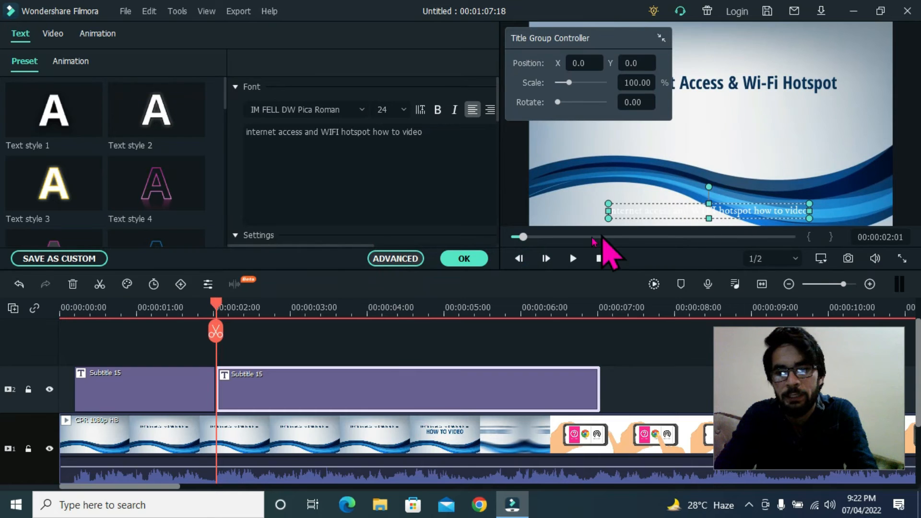
left_click(410, 260)
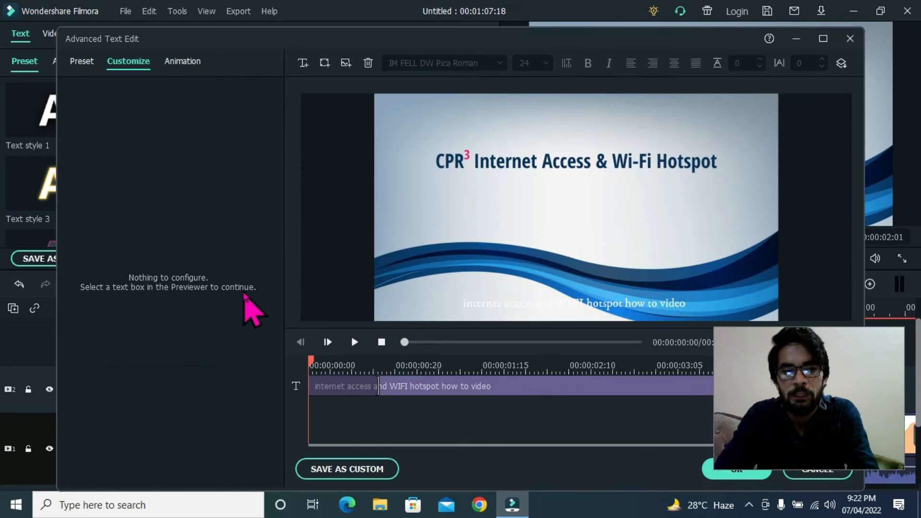
left_click(74, 60)
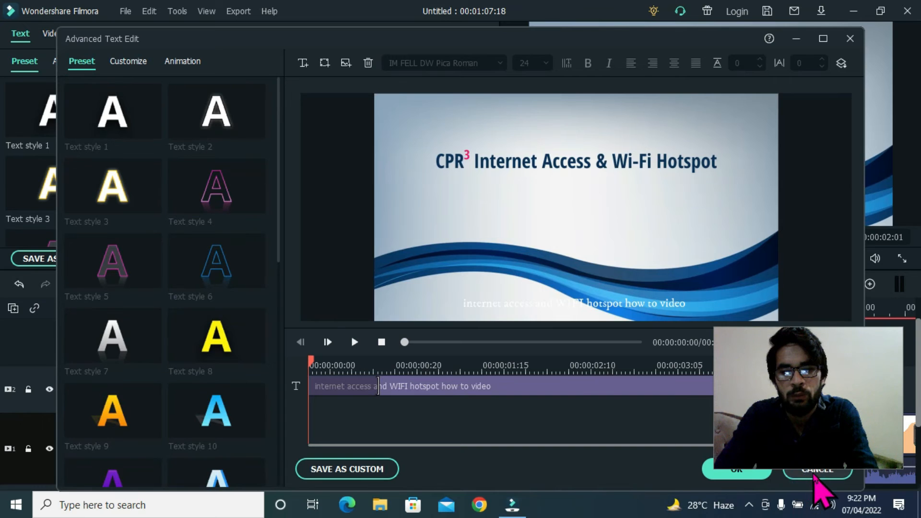
left_click(813, 476)
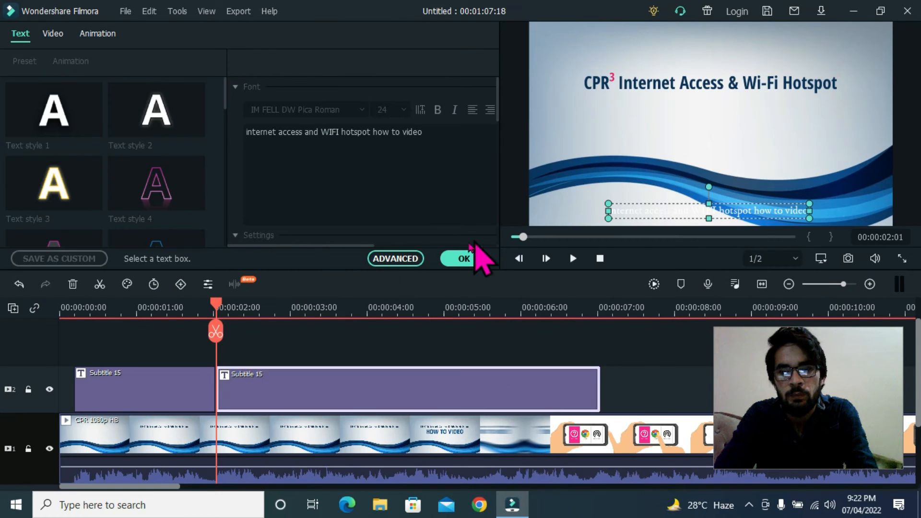
left_click(468, 257)
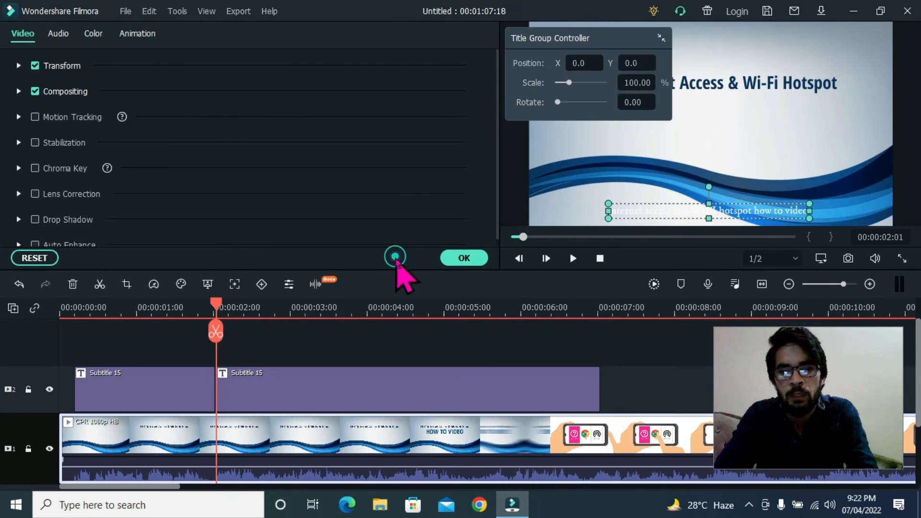
left_click(474, 262)
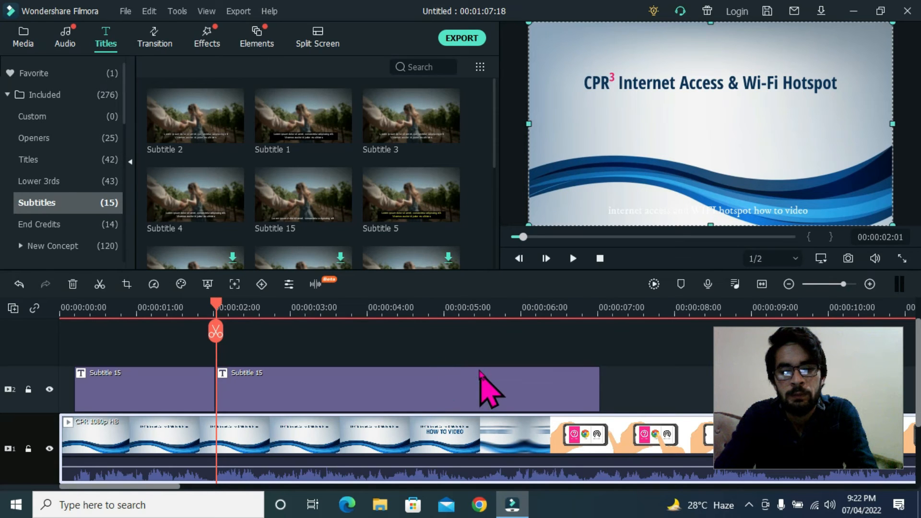
Change the second subtitle's text fill colour to black in the advanced text settings and apply it
double_click(421, 391)
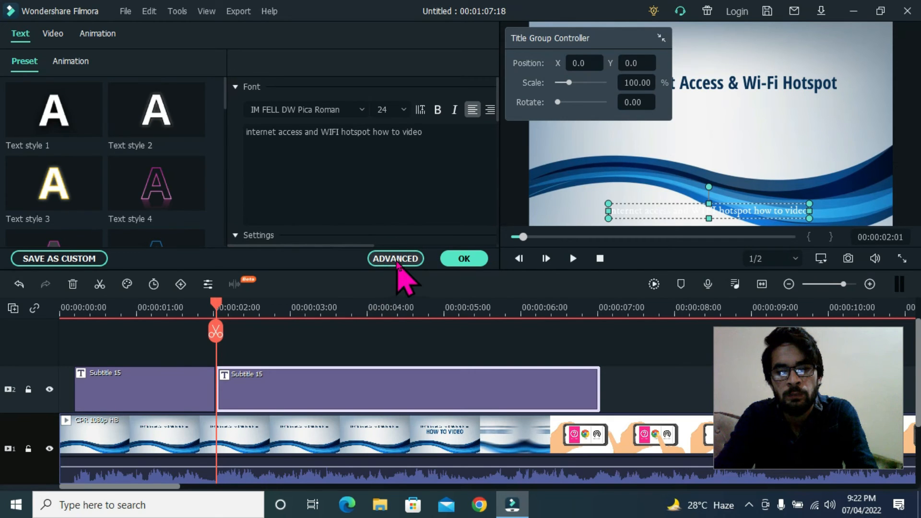
left_click(379, 262)
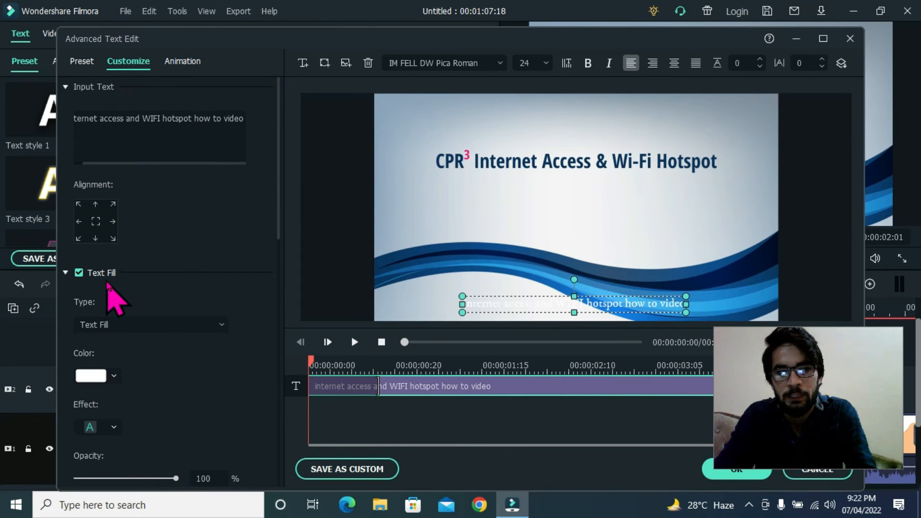
left_click(99, 376)
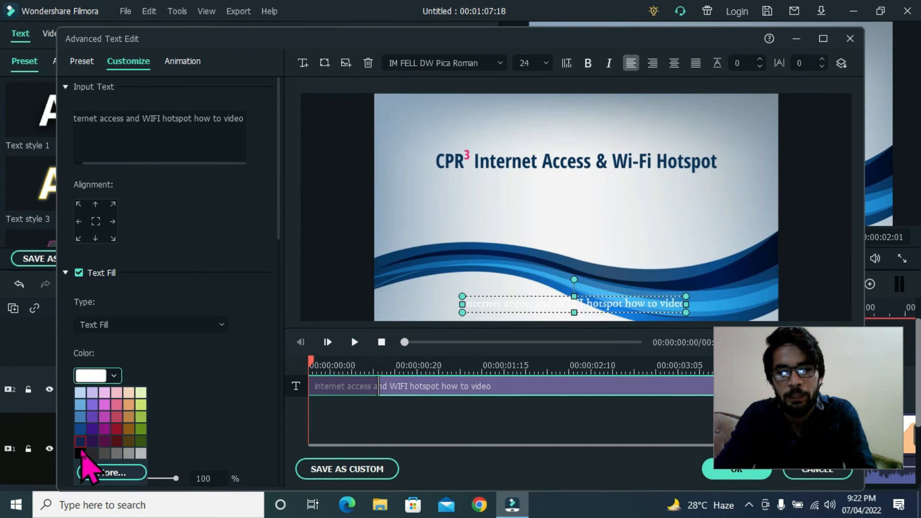
left_click(80, 453)
left_click(738, 475)
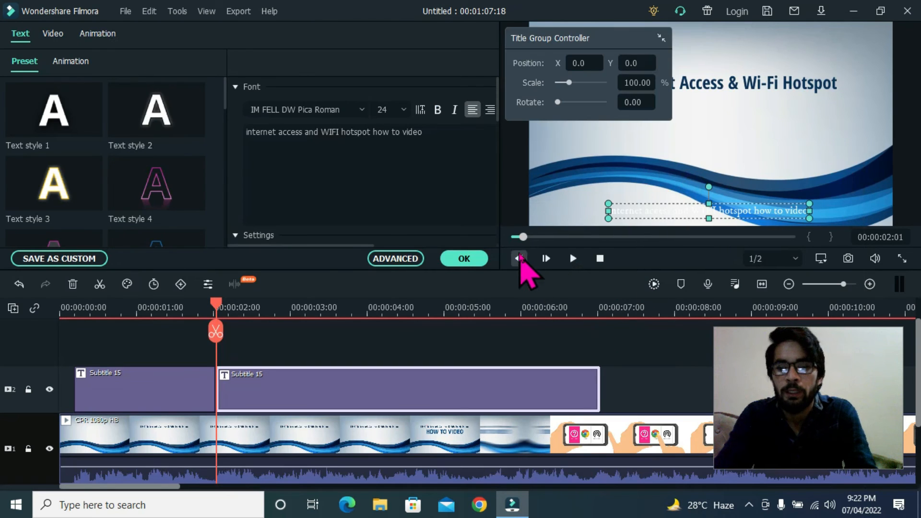
left_click(475, 260)
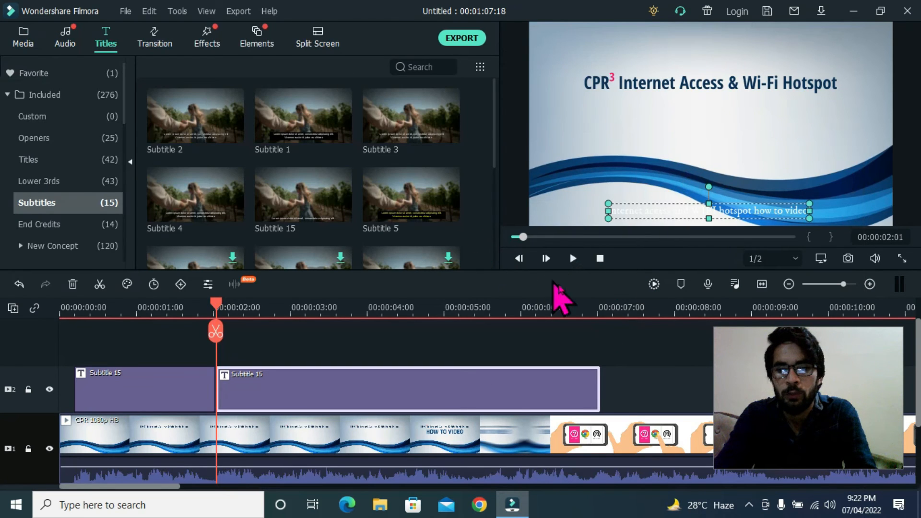
Play the second subtitle against the speech, trim its end to 00:00:05:11, and return the playhead to the start
left_click(573, 259)
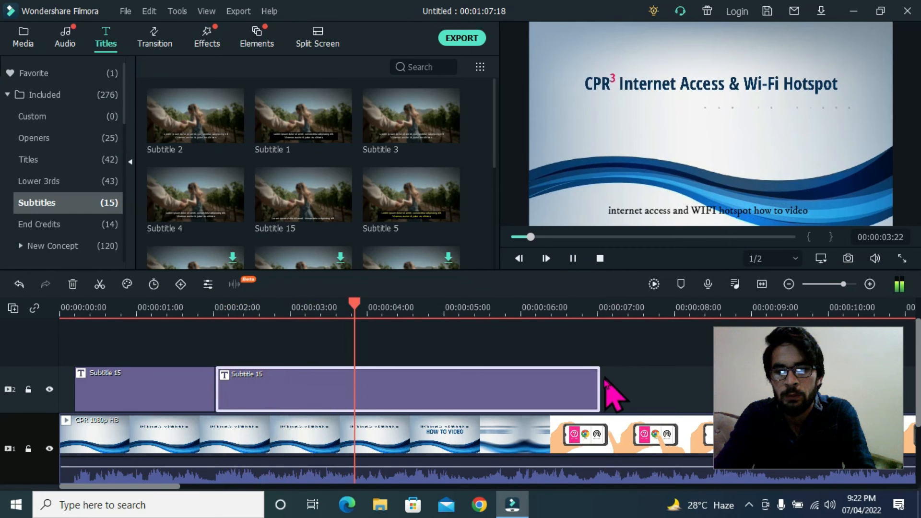
key("space")
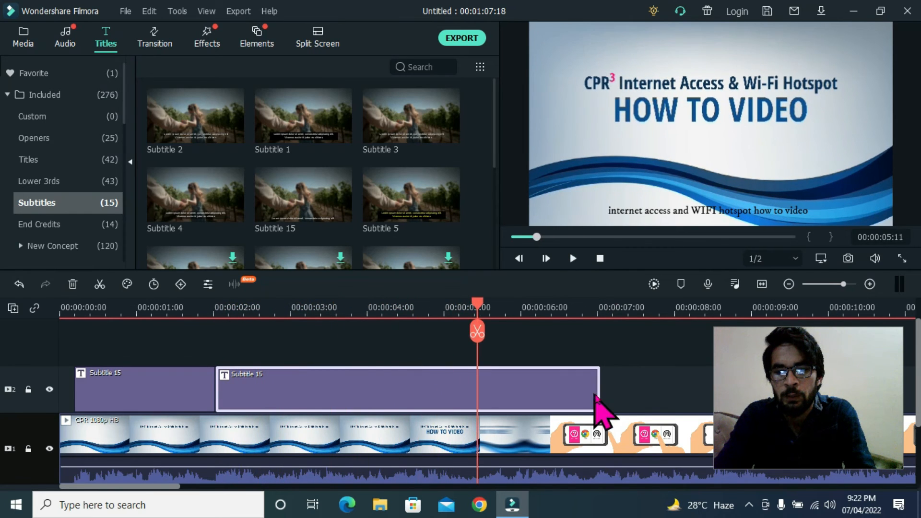
left_click_drag(599, 392, 478, 389)
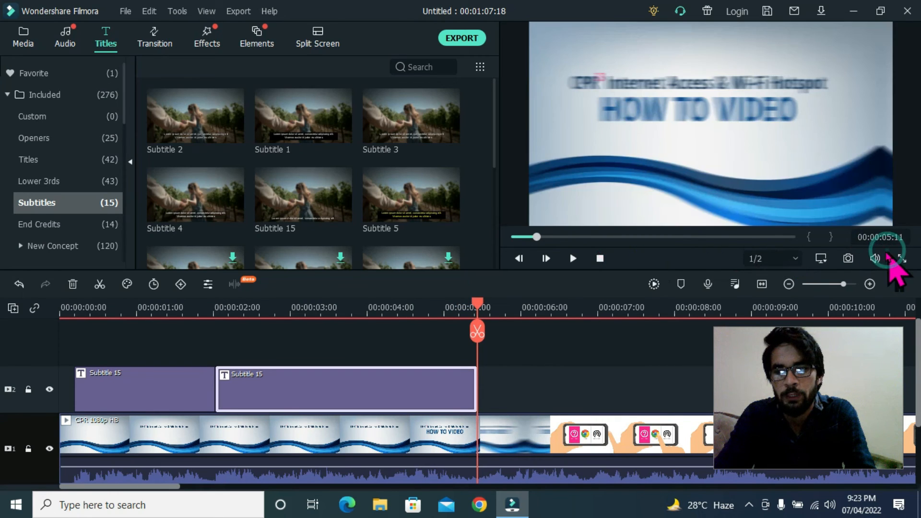
left_click(600, 258)
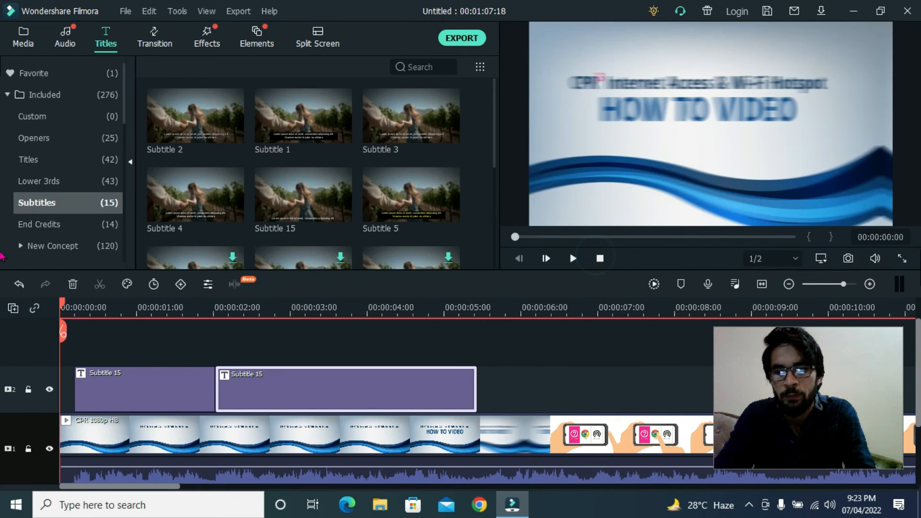
Play the opening with both subtitles in full screen from the start, leave full screen, and return the playhead to 00:00:00:00
left_click(901, 258)
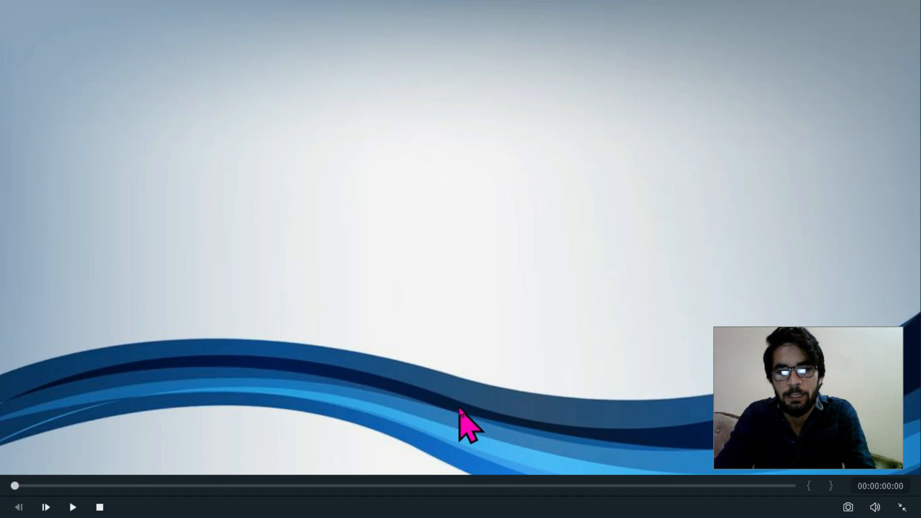
key("space")
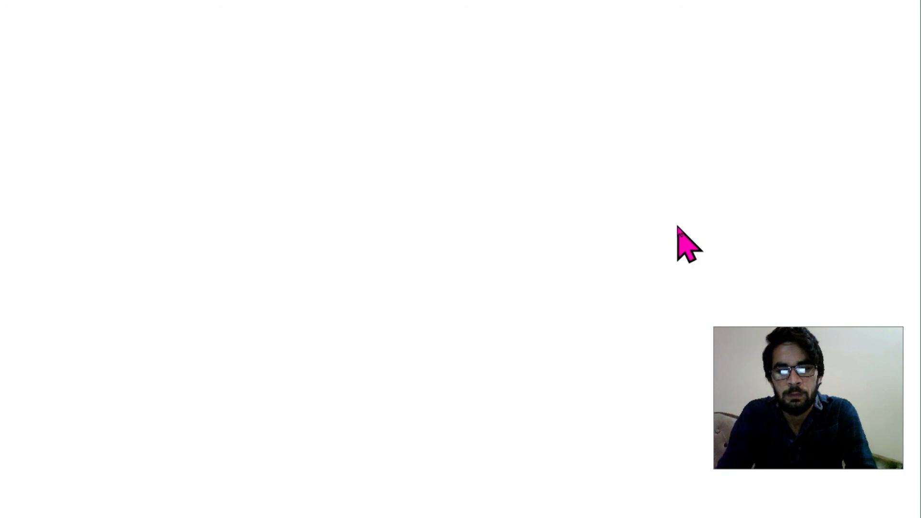
key("Escape")
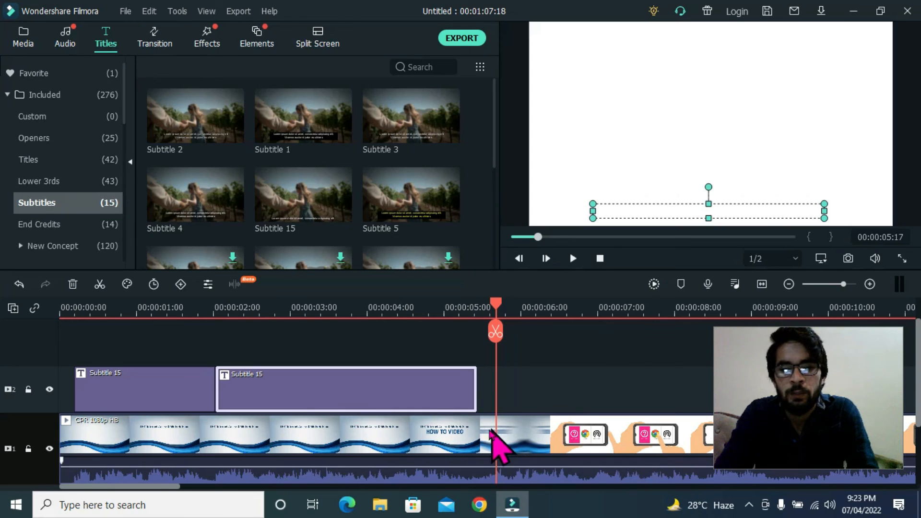
left_click_drag(496, 312, 36, 359)
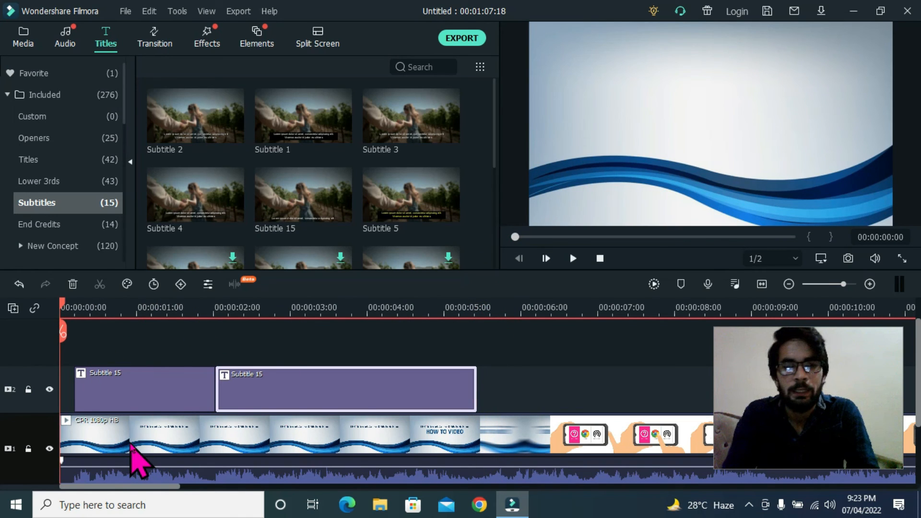
Trim the end of the second subtitle clip slightly earlier on the timeline, keeping its start in place
scroll(267, 180, "down", 4)
scroll(355, 192, "up", 4)
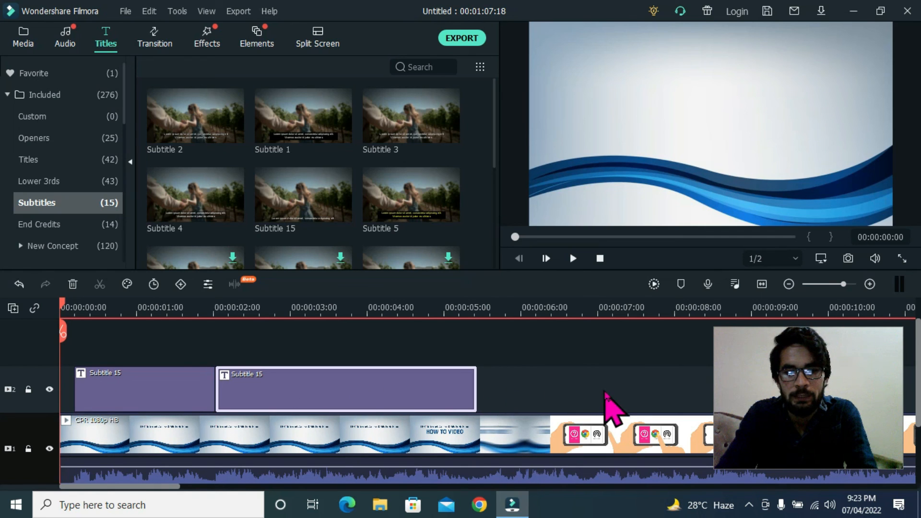
mouse_move(479, 391)
left_mouse_down()
mouse_move(523, 390)
mouse_move(475, 399)
left_mouse_up()
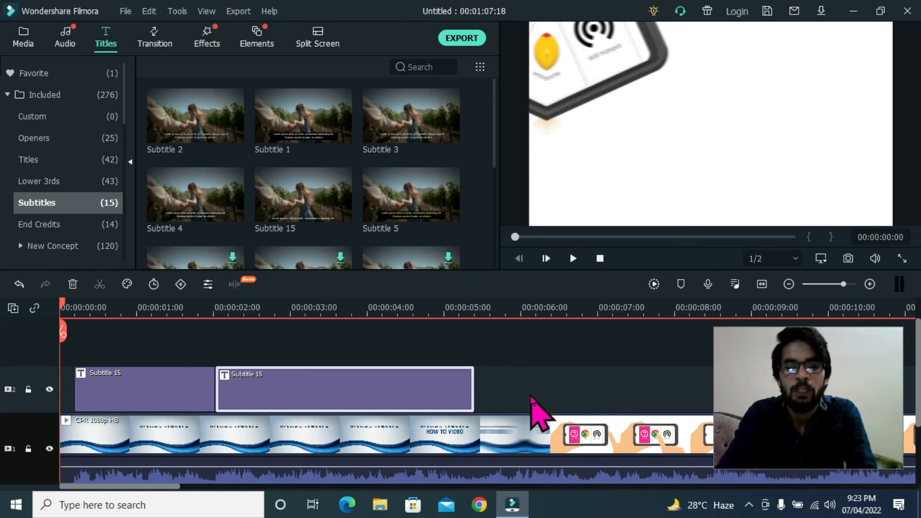